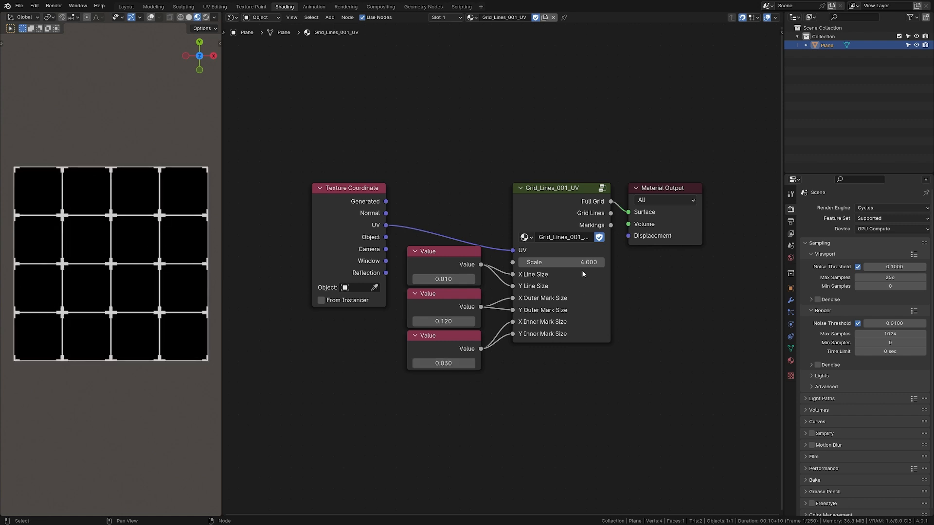
Step: Preview the Grid Lines, Markings and Full Grid outputs of the Grid_Lines_001_UV group on the plane
left_click(572, 193, "ctrl+shift")
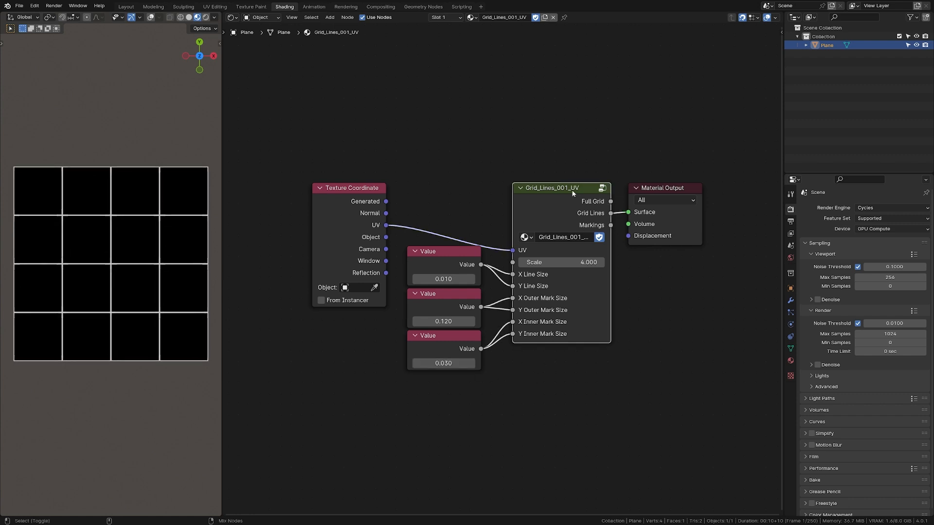
left_click(573, 193, "ctrl+shift")
left_click(572, 193, "ctrl+shift")
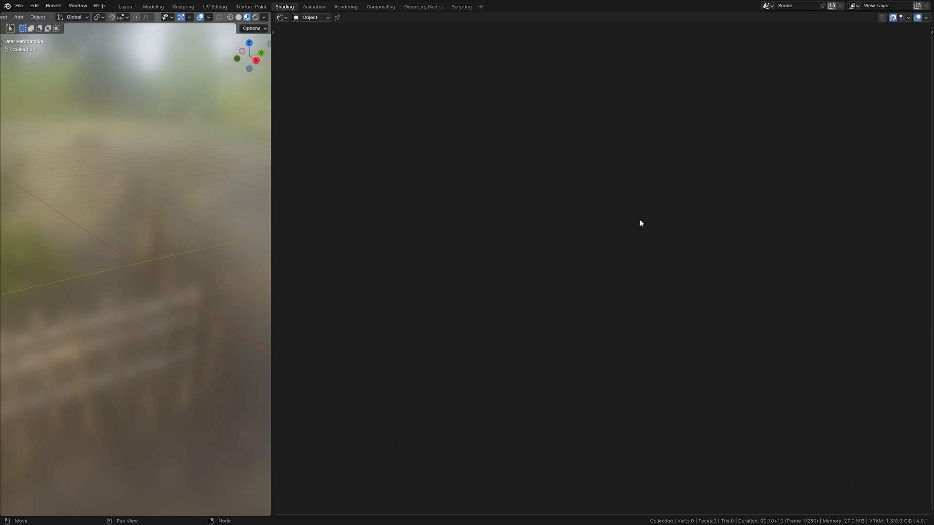
Step: Add a plane, frame it in the top view and give it a new material
key("shift+a")
mouse_move(115, 220)
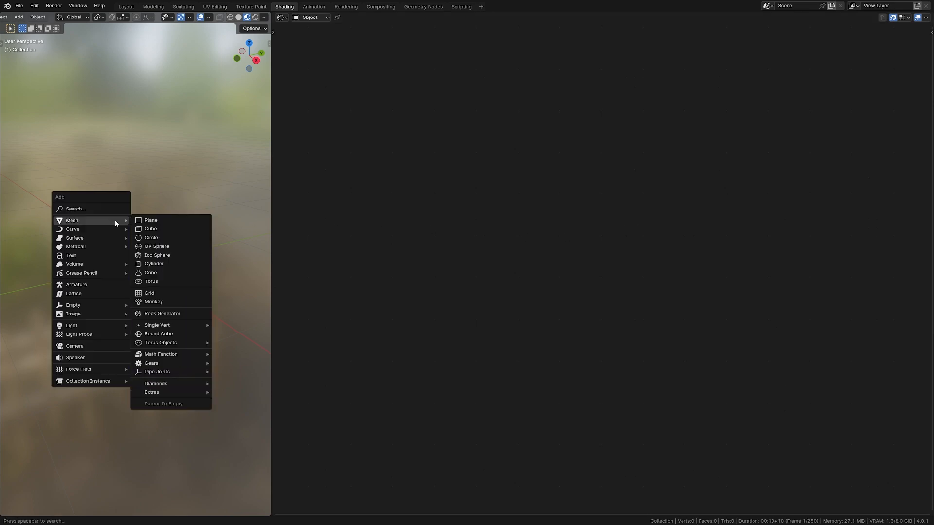
left_click(152, 222)
key("KP_7")
key("KP_Decimal")
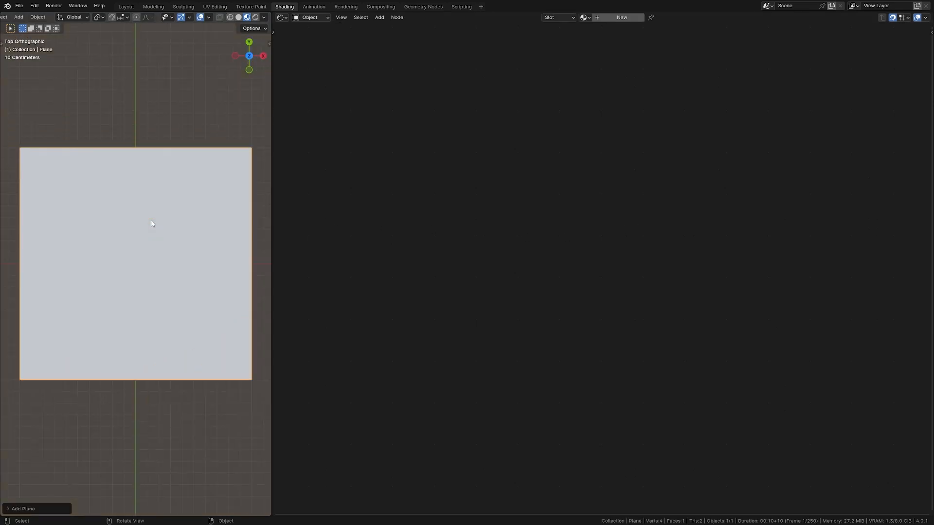
left_click(622, 17)
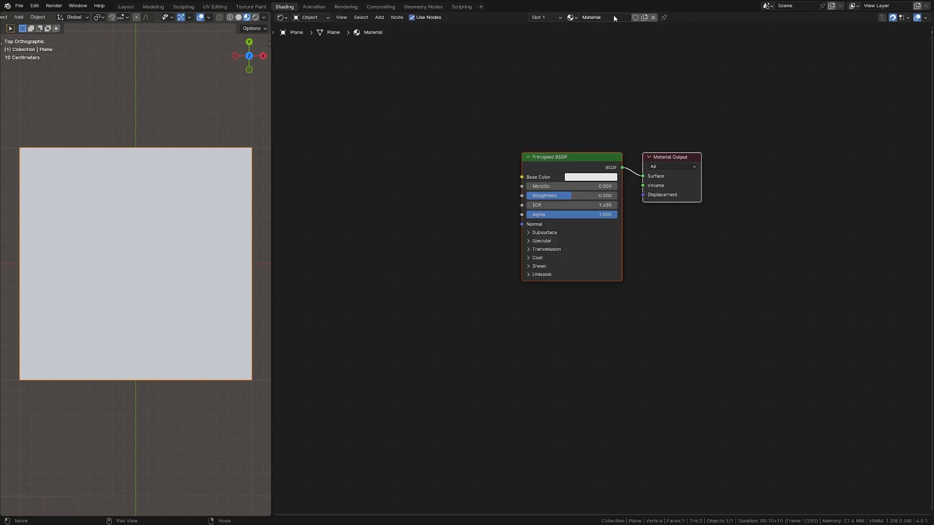
Step: Add a Texture Coordinate node to the left of the Principled BSDF
key("shift+a")
type("coord")
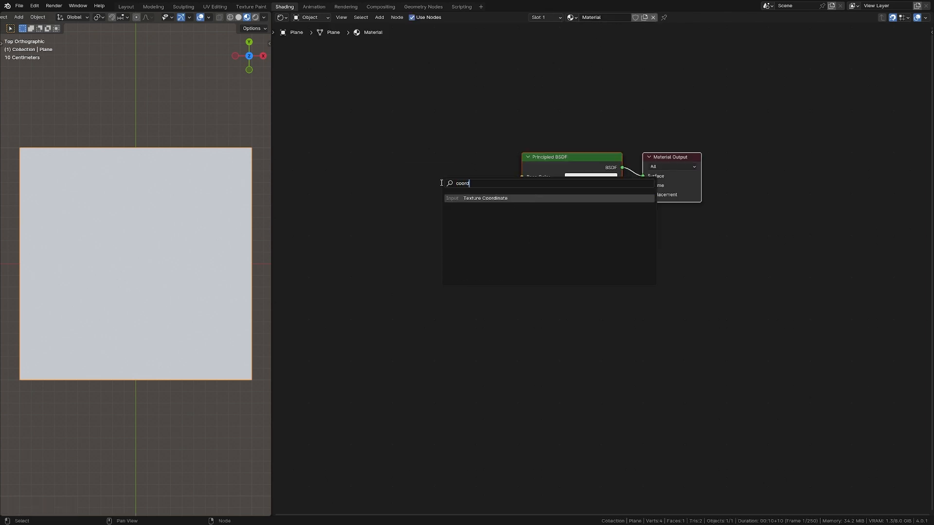
key("Return")
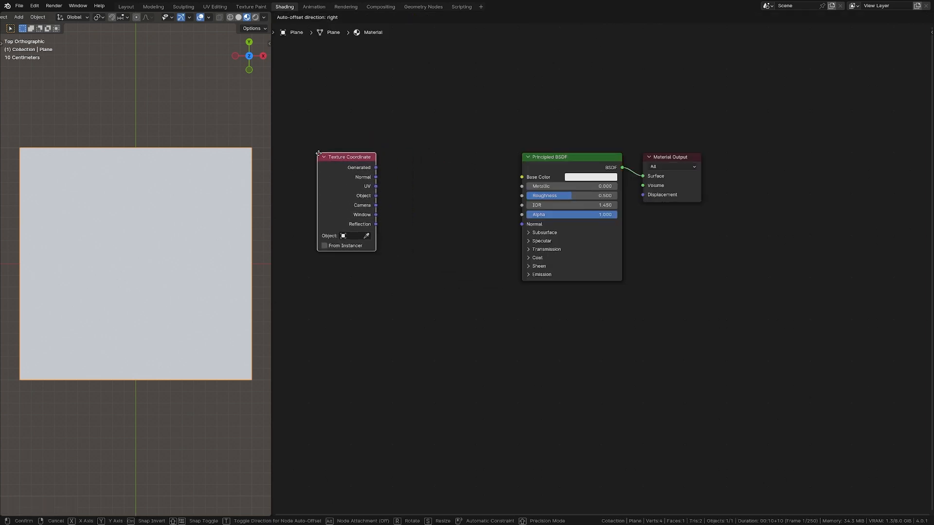
left_click(316, 150)
Step: Delete the Principled BSDF and connect the Texture Coordinate's UV output to the Material Output's Surface
left_click(569, 200)
key("Delete")
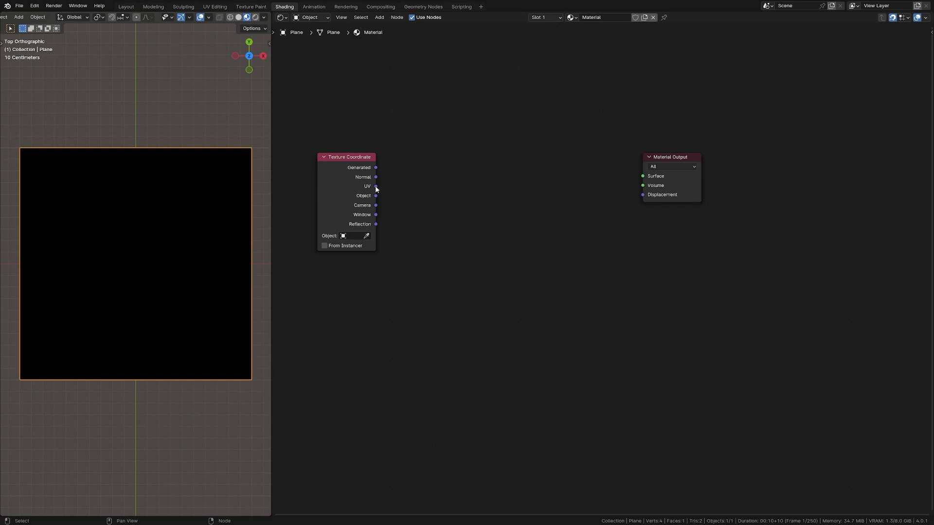
left_click_drag(376, 186, 648, 179)
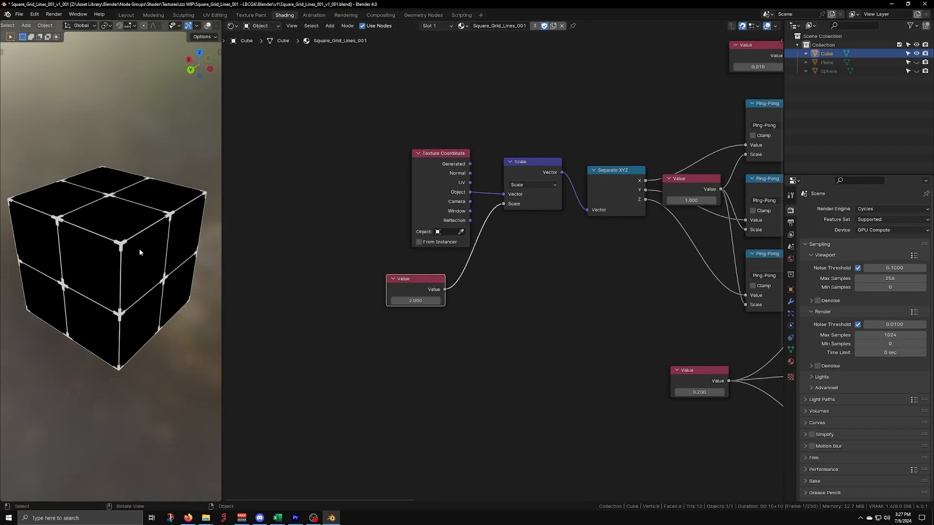
Step: Examine the grid lines on the example cube up close while varying the Value node that drives its scale
middle_click_drag(139, 249, 115, 243)
scroll(115, 243, "up", 6)
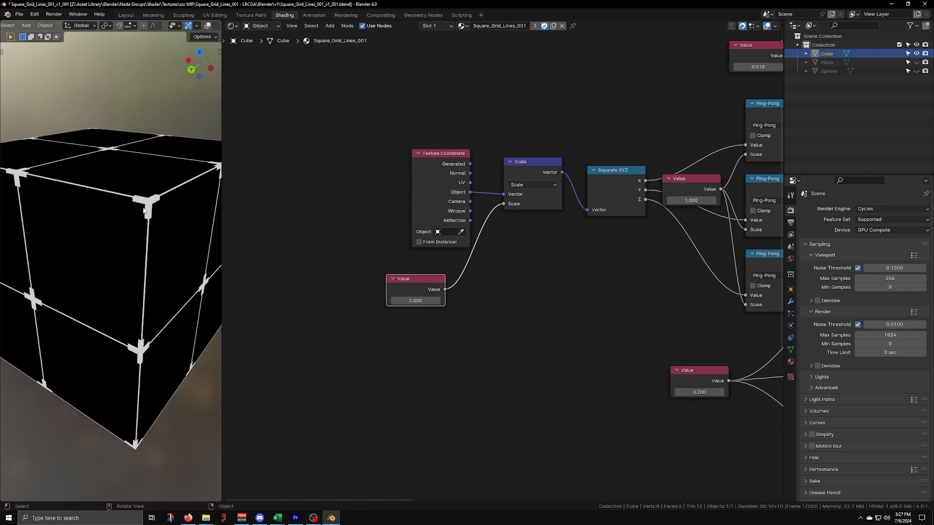
left_click_drag(414, 299, 512, 300)
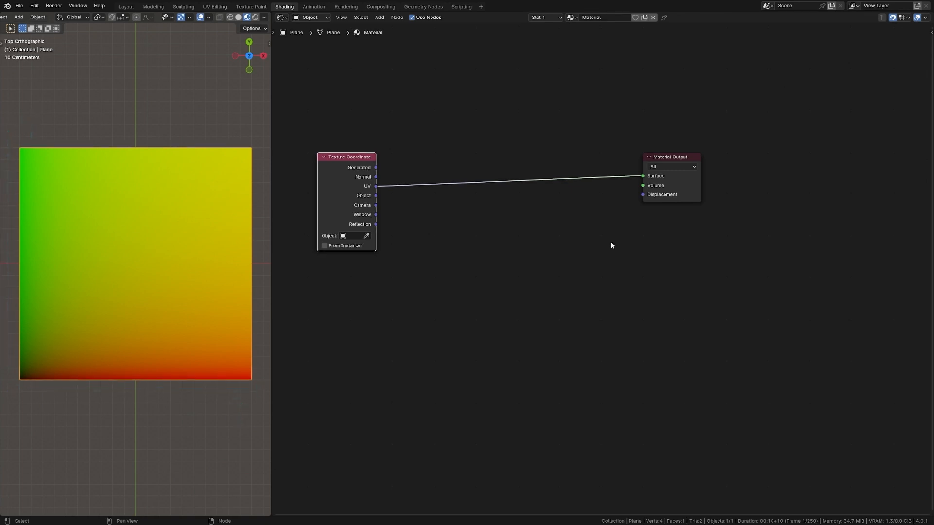
Step: Insert a Vector Math node set to Scale between the UV output and the Material Output, with a scale of 4
key("shift+a")
type("vec add")
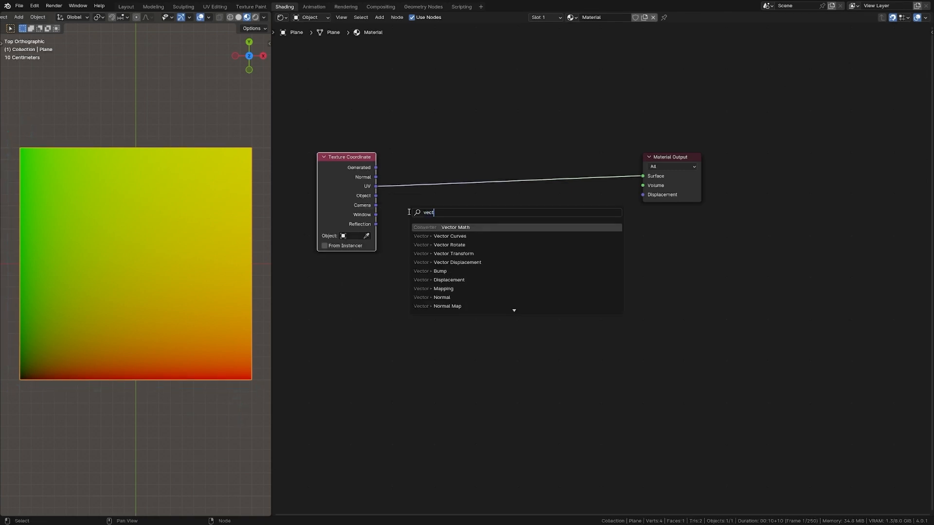
key("Return")
left_click(408, 170)
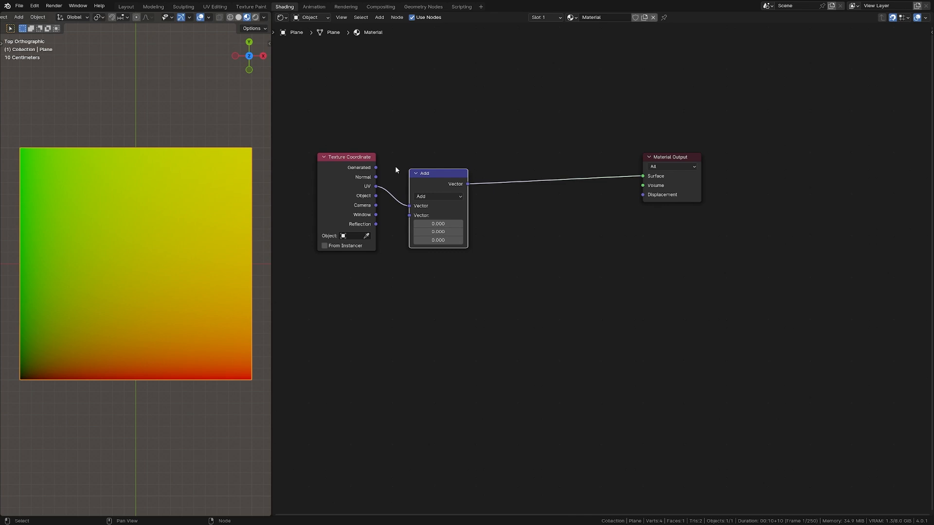
left_click(442, 196)
left_click(439, 341)
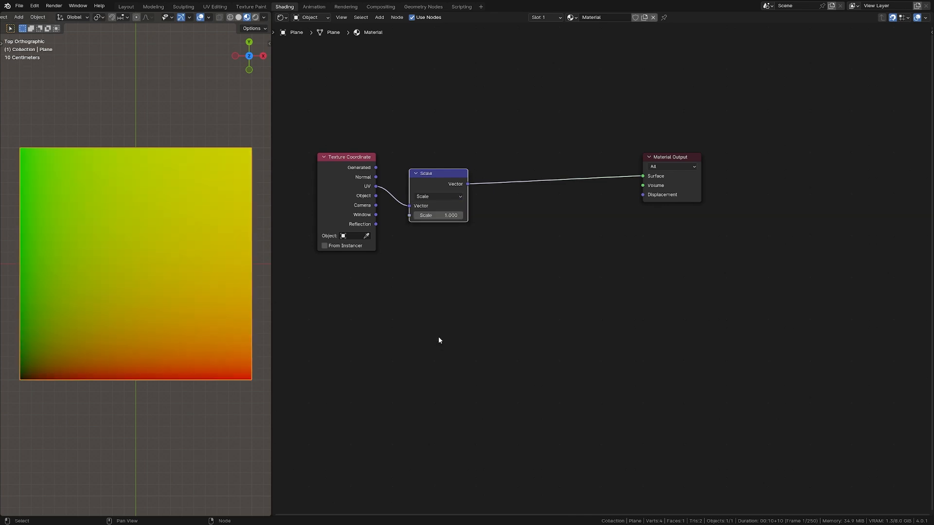
type("4")
key("Return")
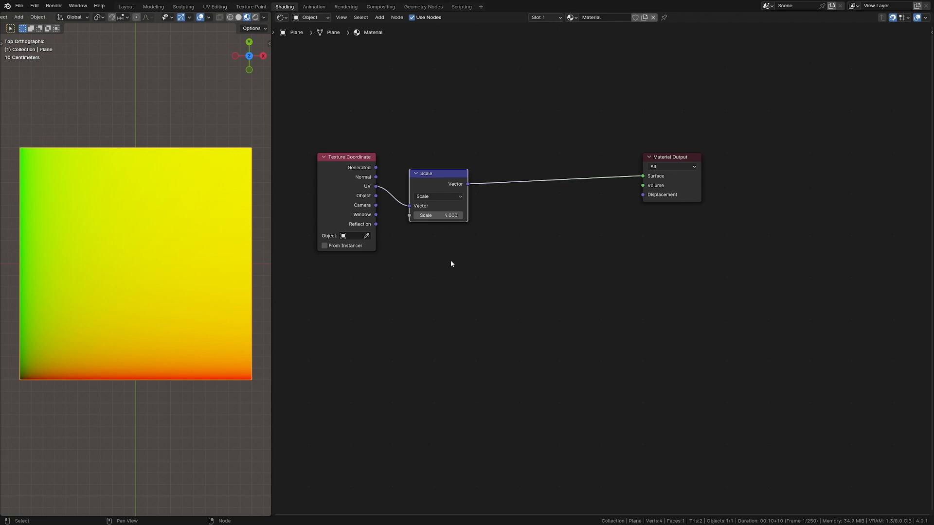
Step: Insert a Separate XYZ node between the Scale node and the Material Output
key("shift+a")
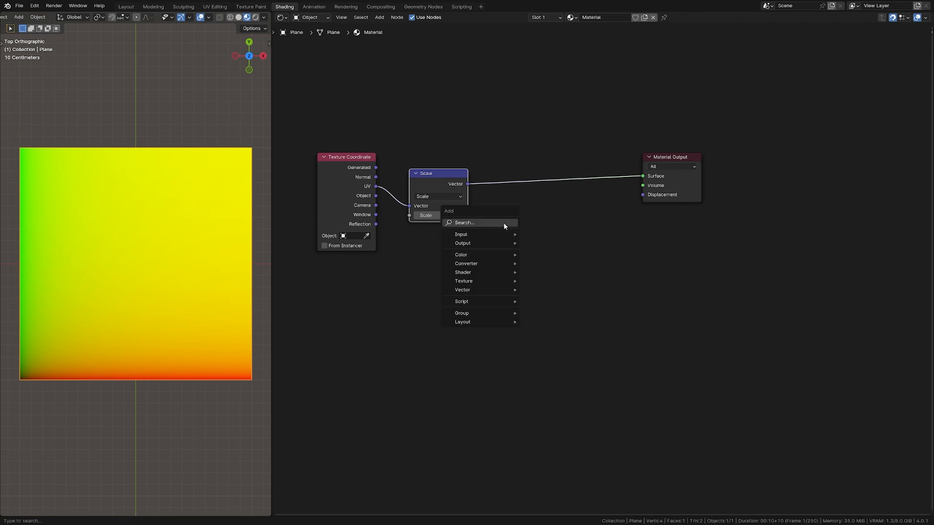
type("sep xyz")
key("Return")
left_click(503, 173)
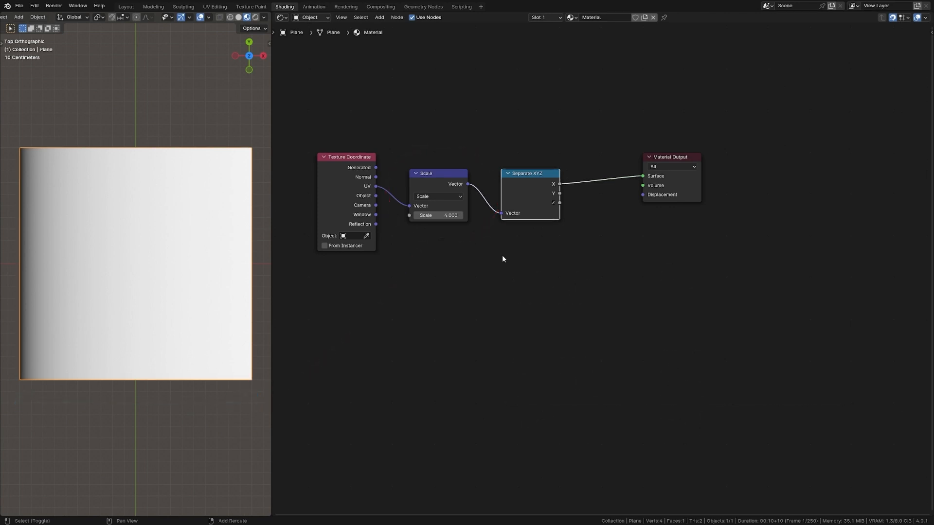
Step: Add a Math node set to Ping-Pong and insert it between Separate XYZ's X output and the Material Output
key("shift+a")
type("add")
key("Return")
left_click(501, 256)
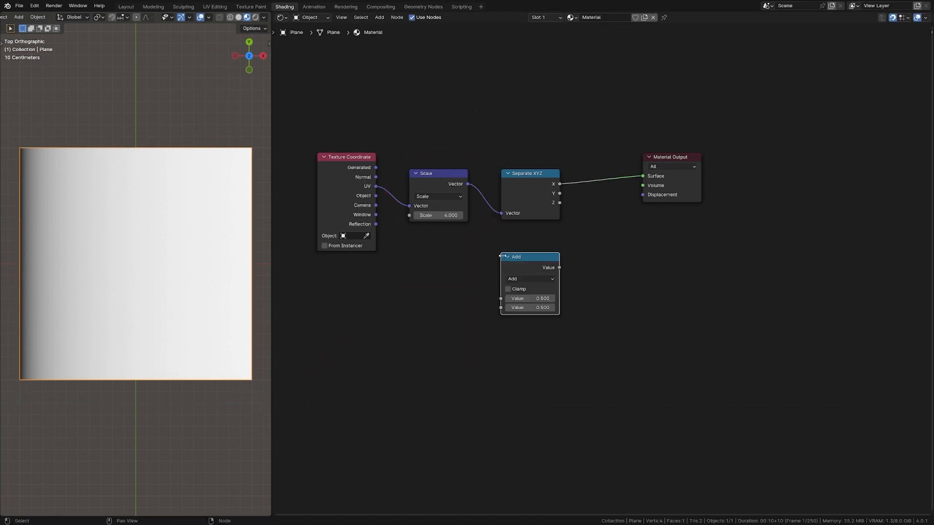
left_click(545, 281)
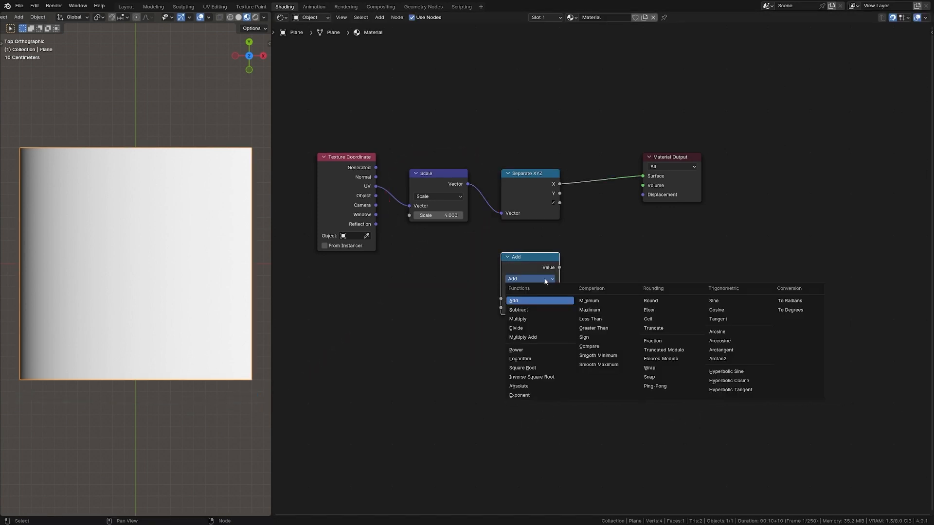
left_click(679, 389)
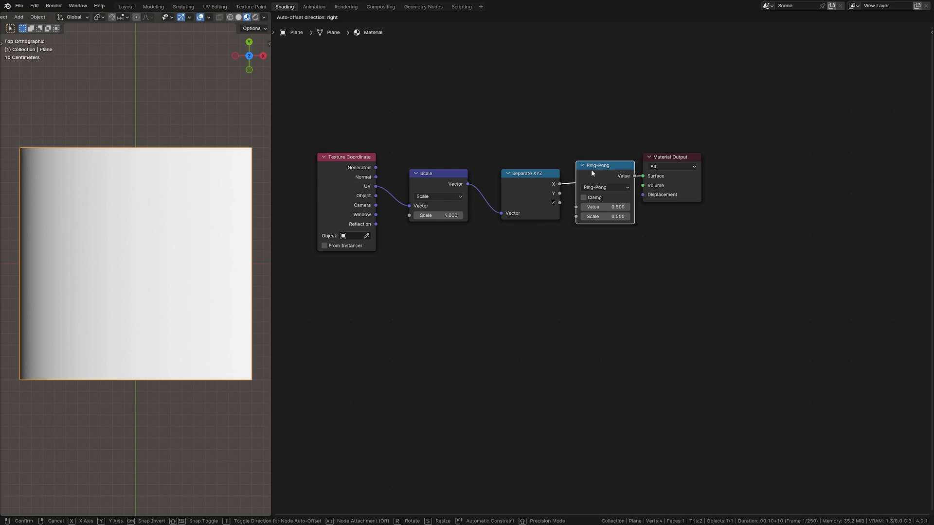
left_click(608, 169)
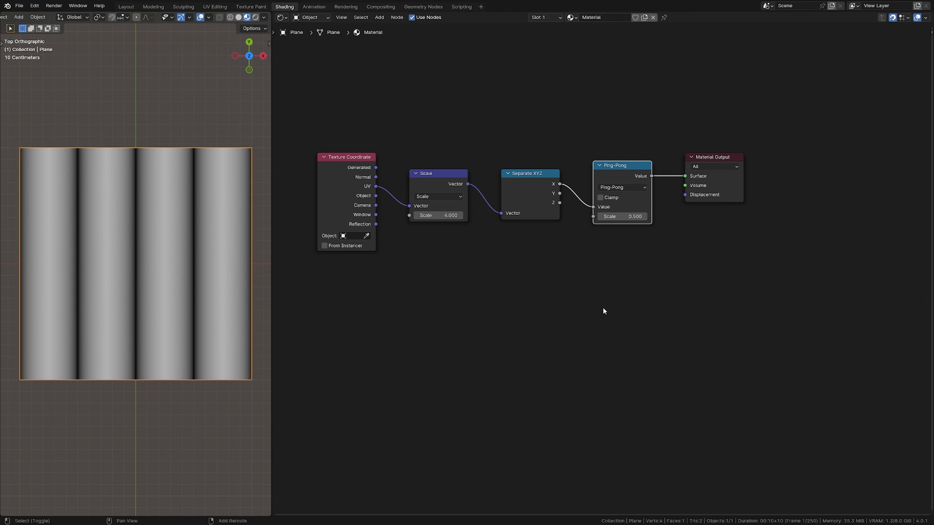
Step: Add a Math node set to Less Than and insert it between the Ping-Pong node and the Material Output
key("shift+a")
type("add")
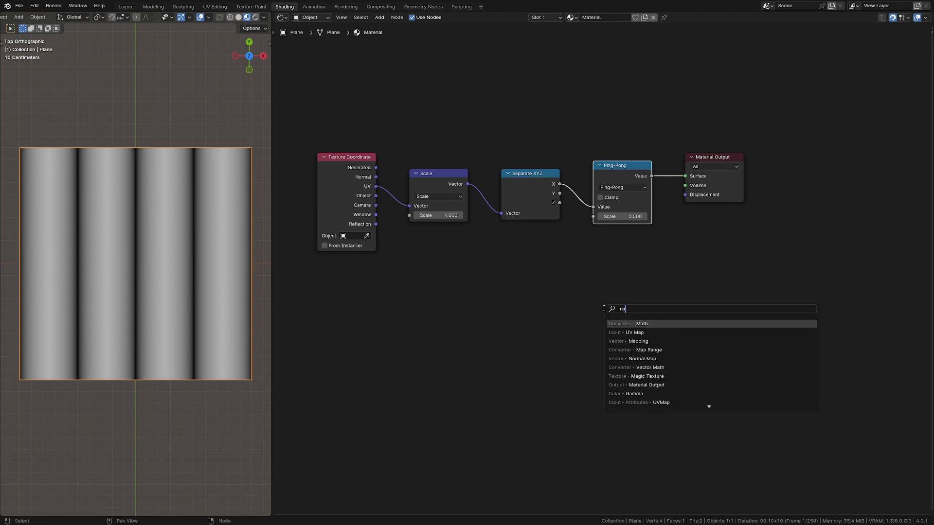
key("Return")
left_click(603, 312)
left_click(644, 341)
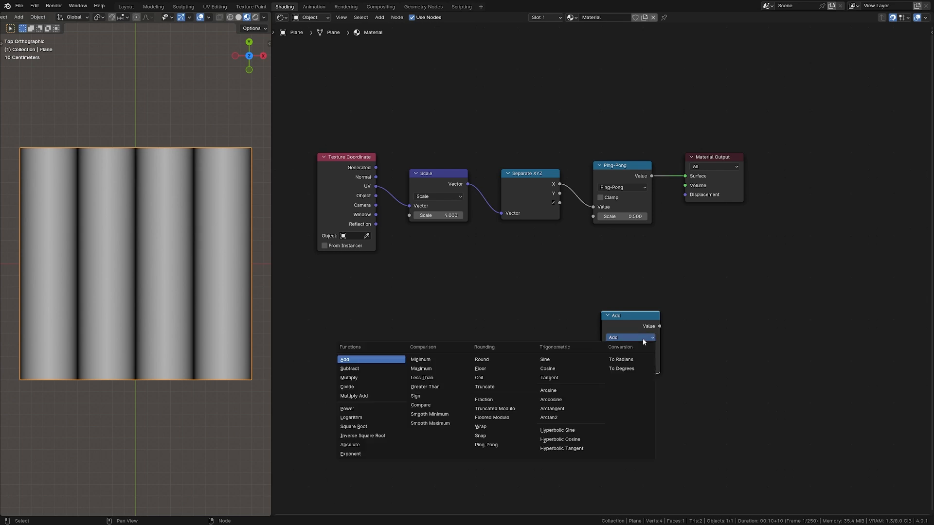
left_click(435, 378)
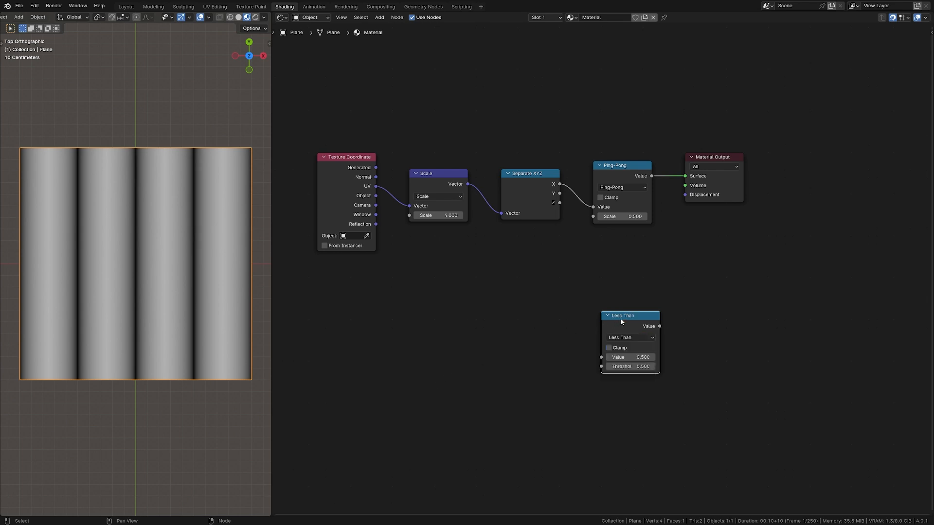
left_click_drag(620, 318, 704, 168)
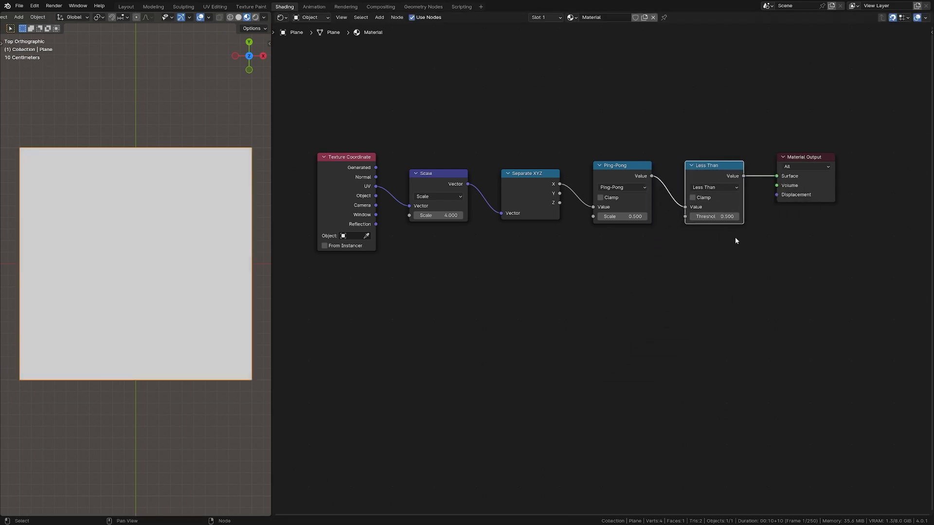
Step: Set the Less Than node's threshold to 0.01
left_click_drag(719, 217, 695, 216, "shift")
left_click(724, 217)
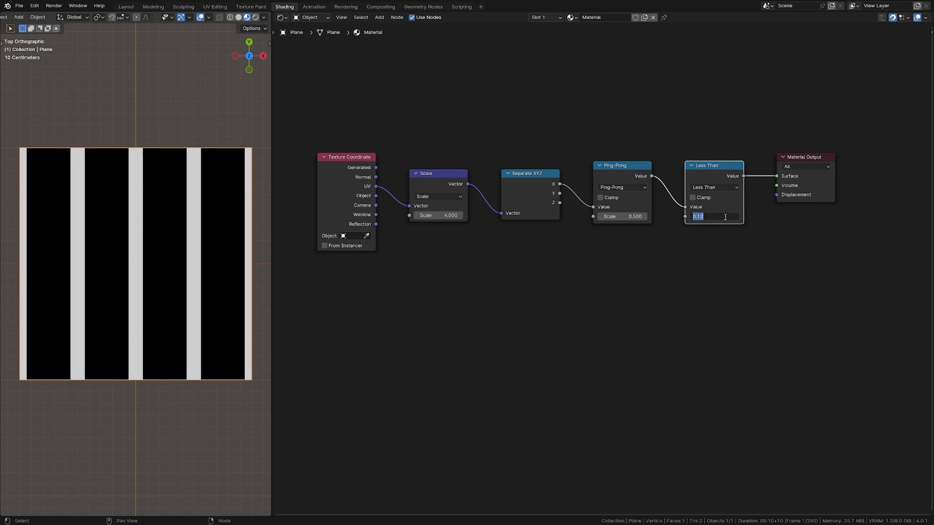
type(".01")
key("Return")
Step: Duplicate the Ping-Pong and Less Than pair below the originals, feed it from Separate XYZ's Y output and preview it
left_click_drag(721, 255, 632, 173)
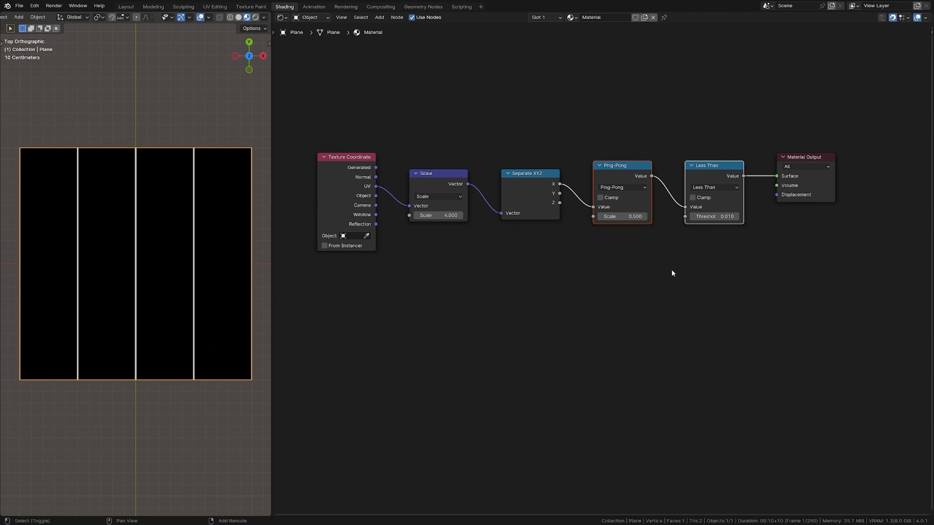
key("shift+d")
left_click(671, 354)
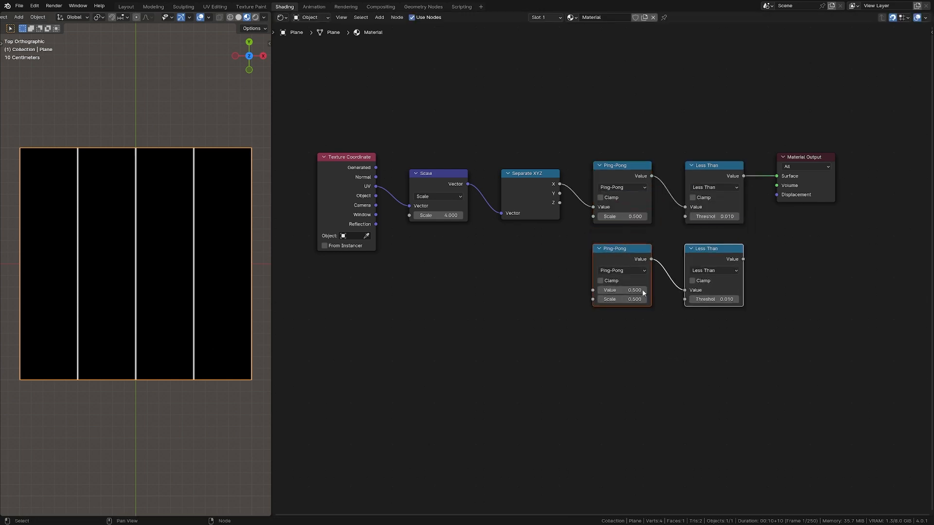
left_click_drag(559, 194, 593, 290)
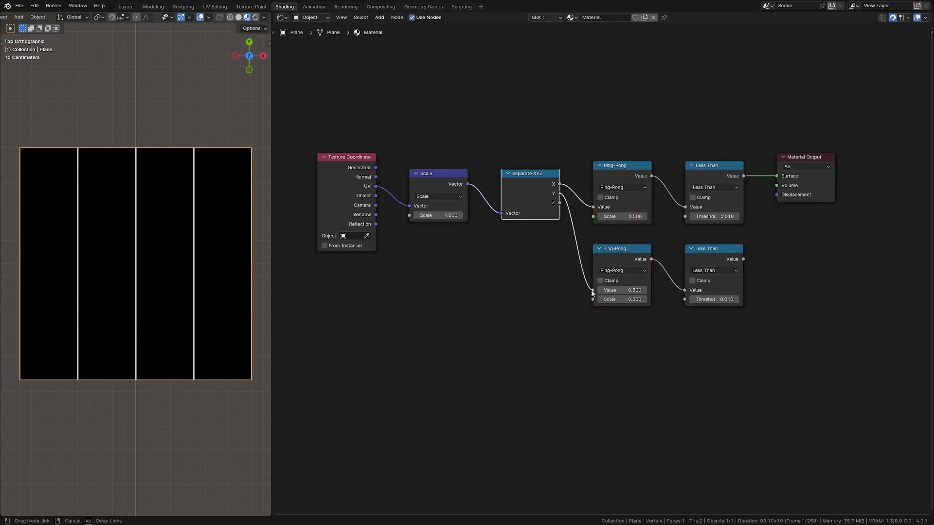
left_click(722, 250, "ctrl+shift")
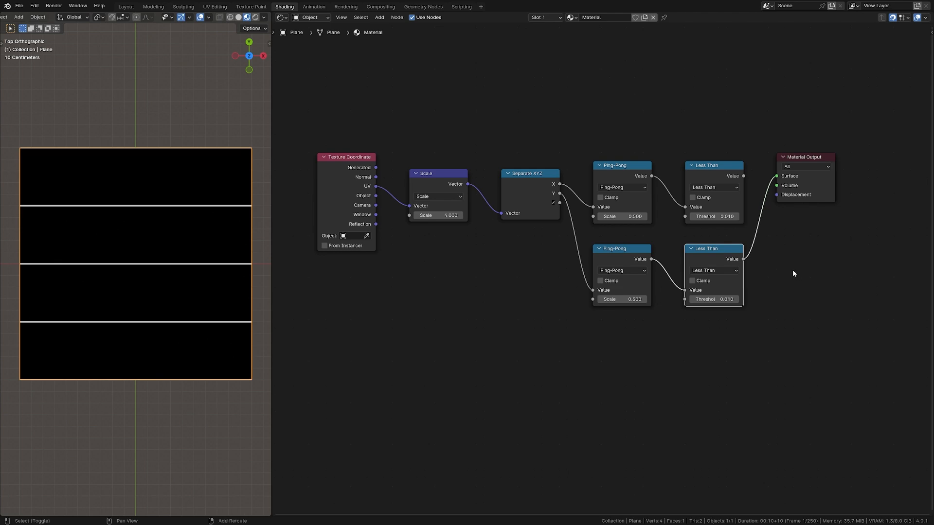
Step: Compare the X and Y line patterns by previewing the upper and lower Less Than nodes in turn
middle_click_drag(792, 270, 657, 265)
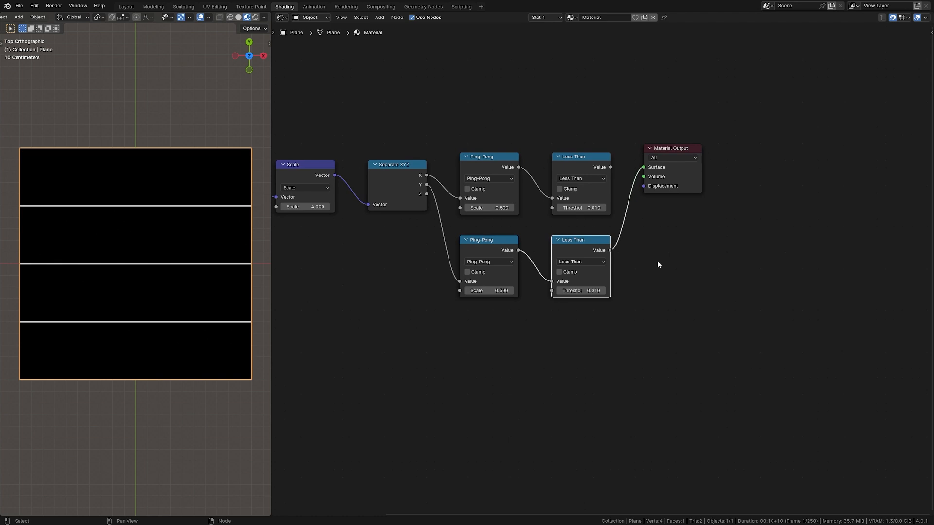
left_click(581, 164, "ctrl+shift")
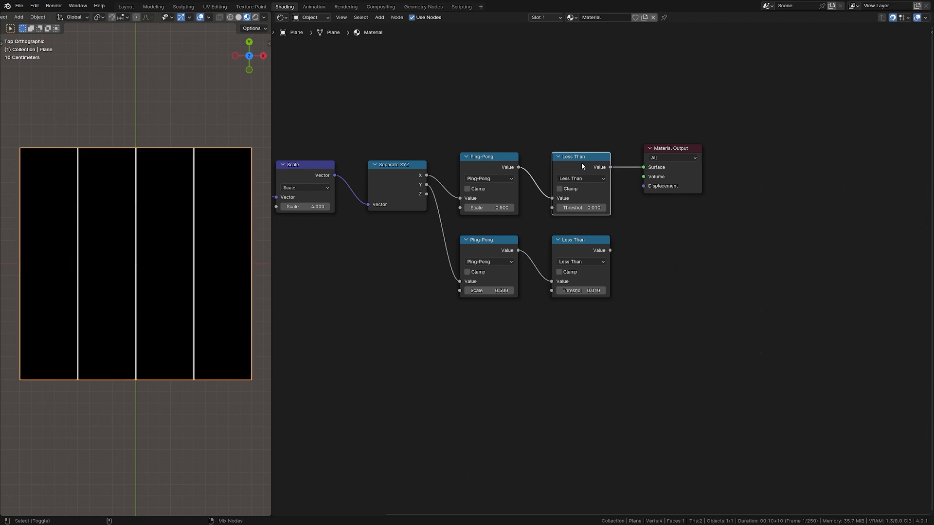
left_click(586, 243, "ctrl+shift")
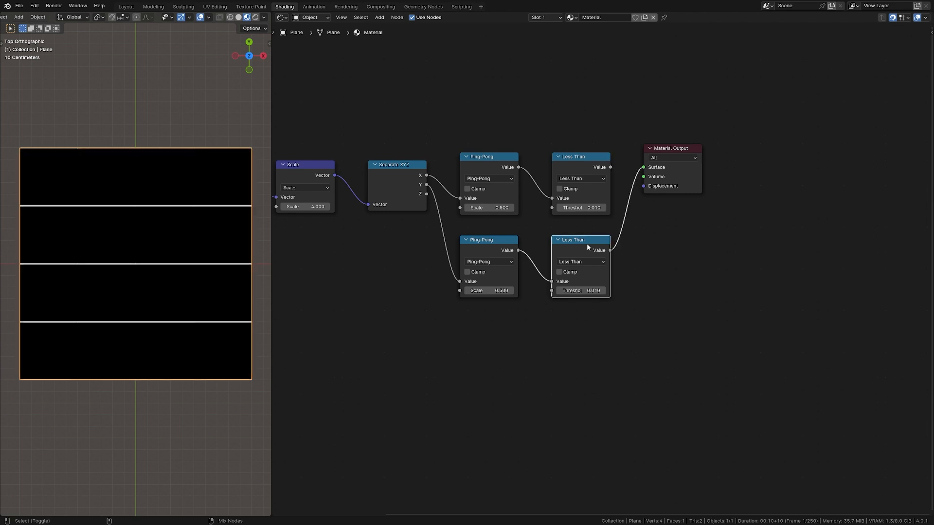
left_click(585, 160, "ctrl+shift")
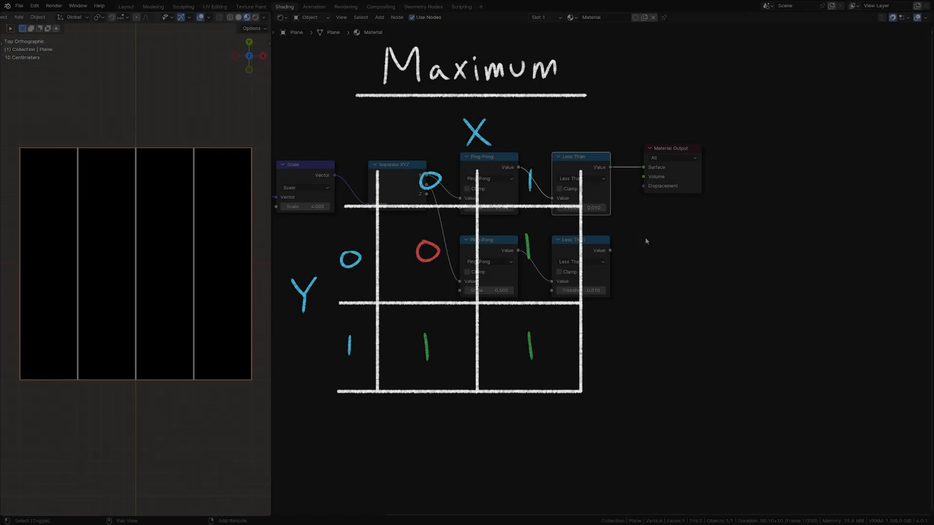
Step: Add a Math node set to Maximum before the Material Output and combine the X and Y Less Than outputs in it
type("th")
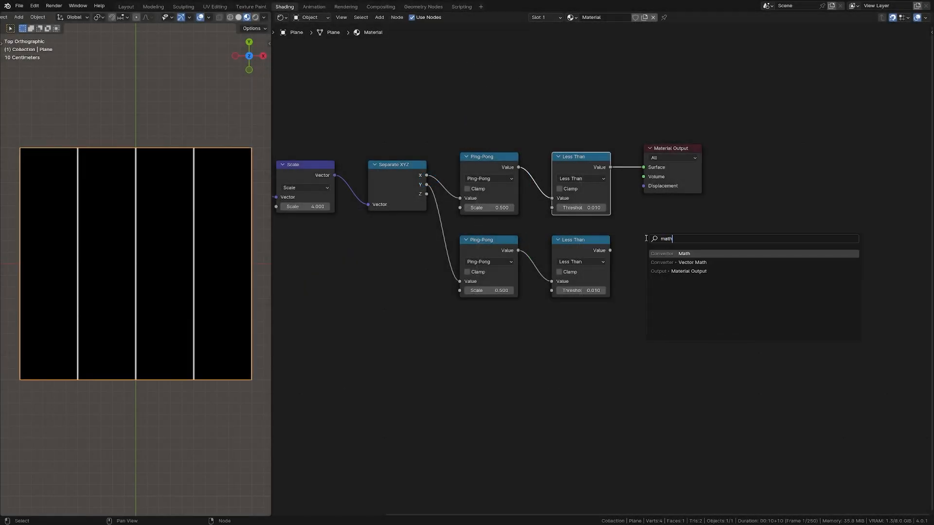
key("Return")
left_click(647, 239)
left_click(686, 262)
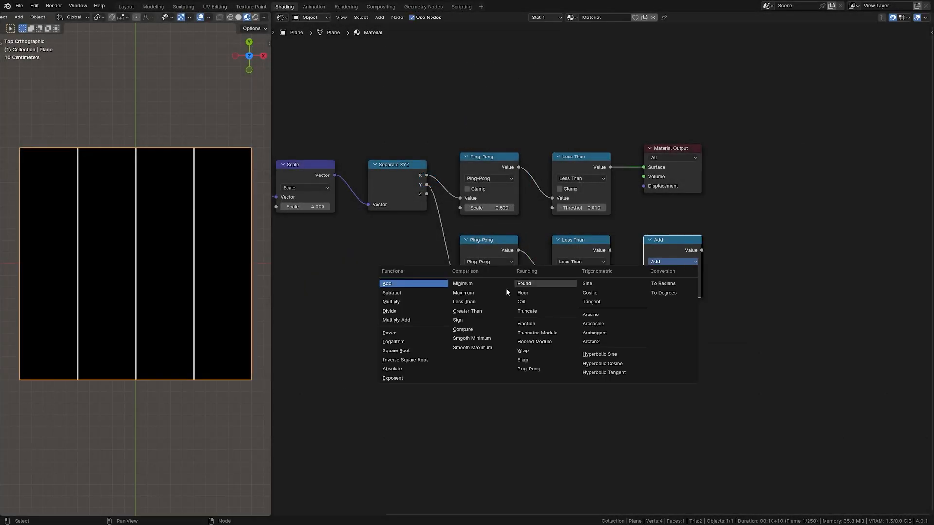
left_click(466, 293)
left_click_drag(681, 152, 805, 161)
left_click_drag(668, 251, 680, 176)
right_click_drag(594, 246, 687, 222, "alt")
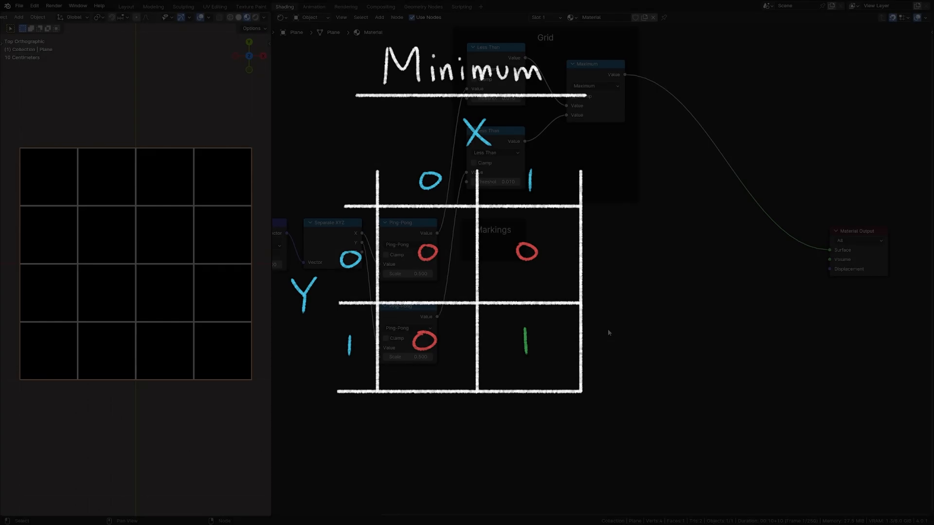
Step: Duplicate the Grid frame's two Less Than nodes and Maximum node into the Markings frame, aligned below the Grid frame
left_click(504, 51)
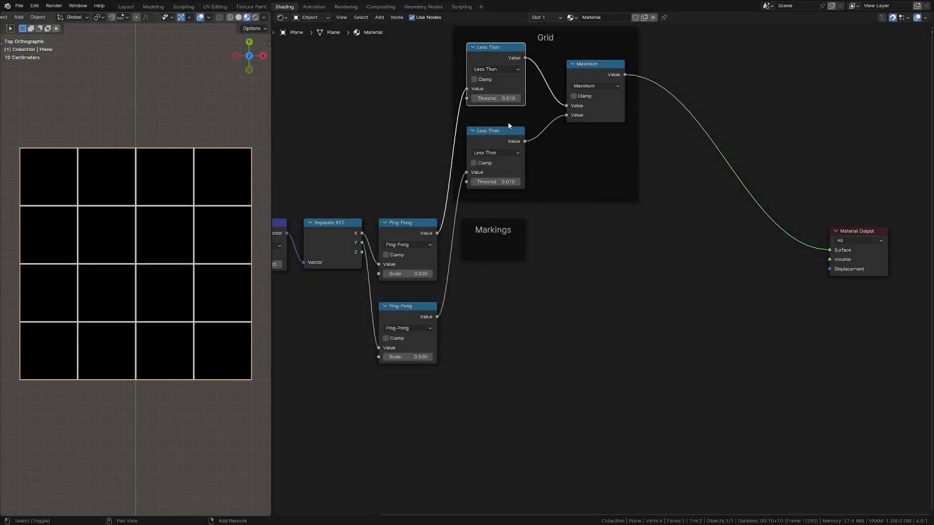
left_click(508, 130, "shift")
left_click(594, 69, "shift")
key("shift+d")
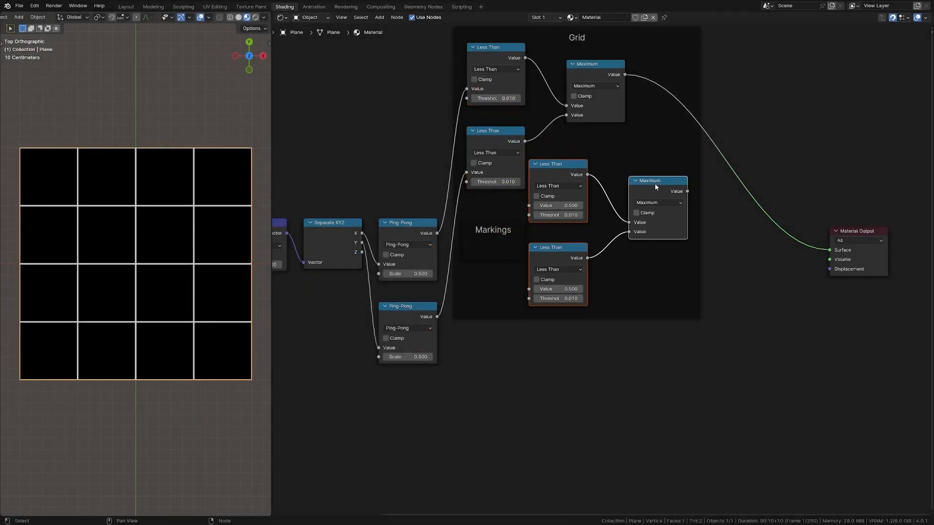
left_click(467, 229)
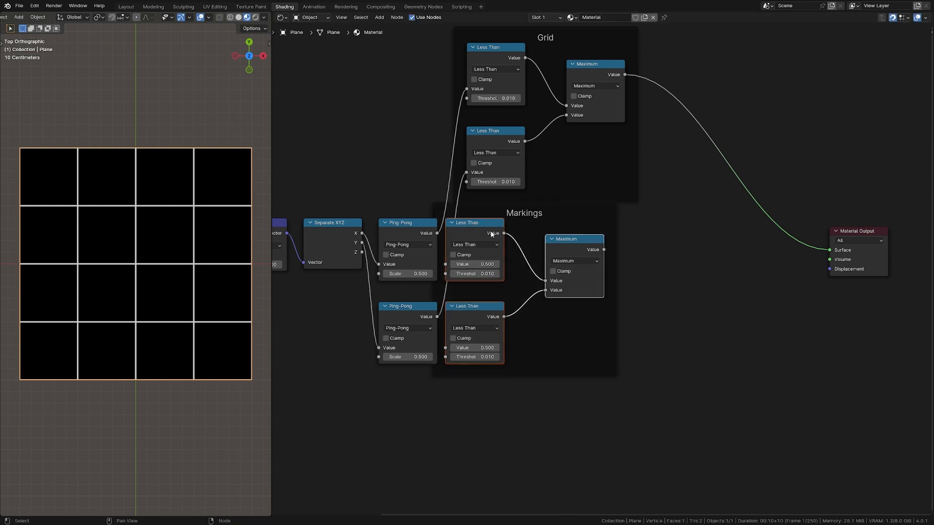
left_click_drag(523, 203, 546, 214)
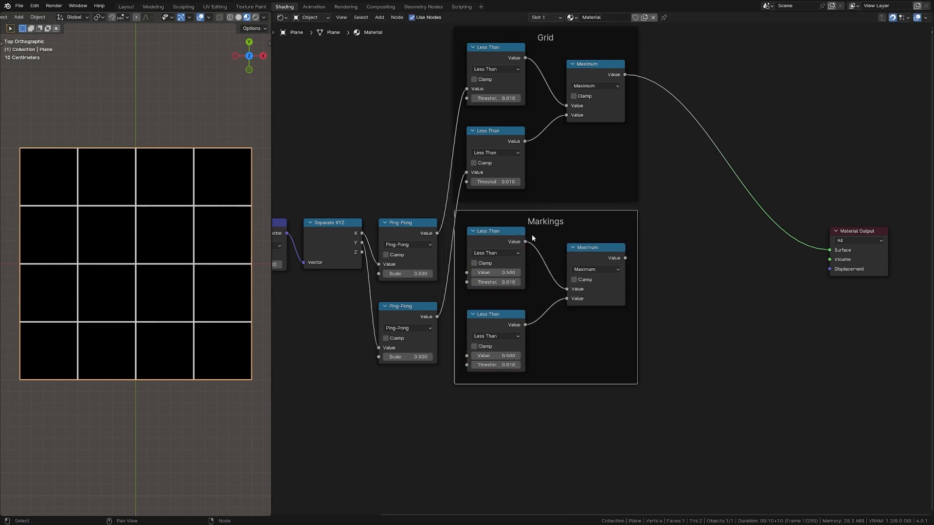
Step: Feed the Markings Less Than nodes from the two Ping-Pong outputs and switch their combining node to Minimum, previewing its output
left_click(583, 247, "ctrl+shift")
left_click_drag(436, 233, 467, 273)
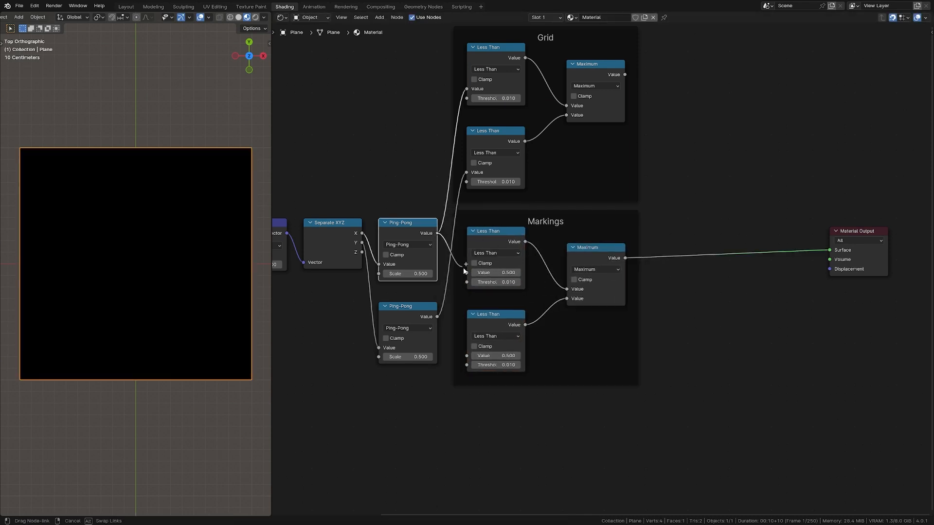
left_click_drag(437, 316, 466, 356)
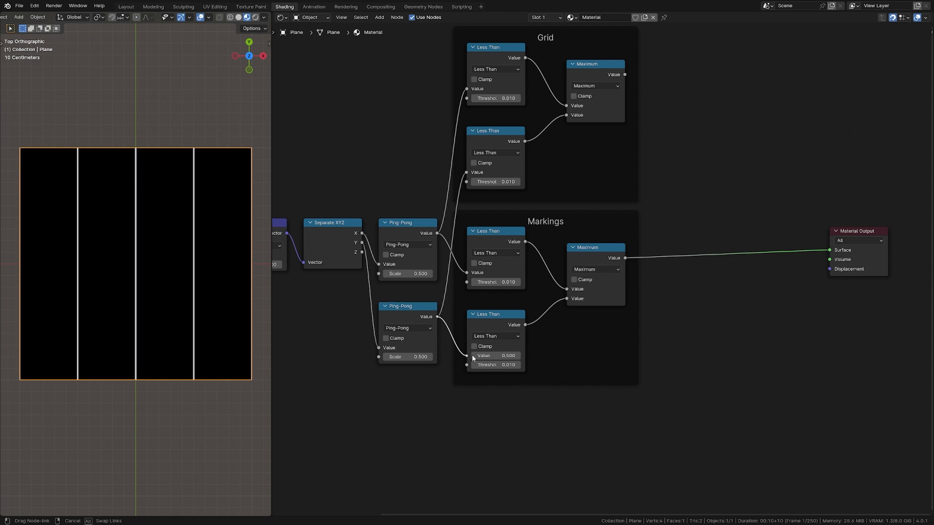
left_click(613, 270)
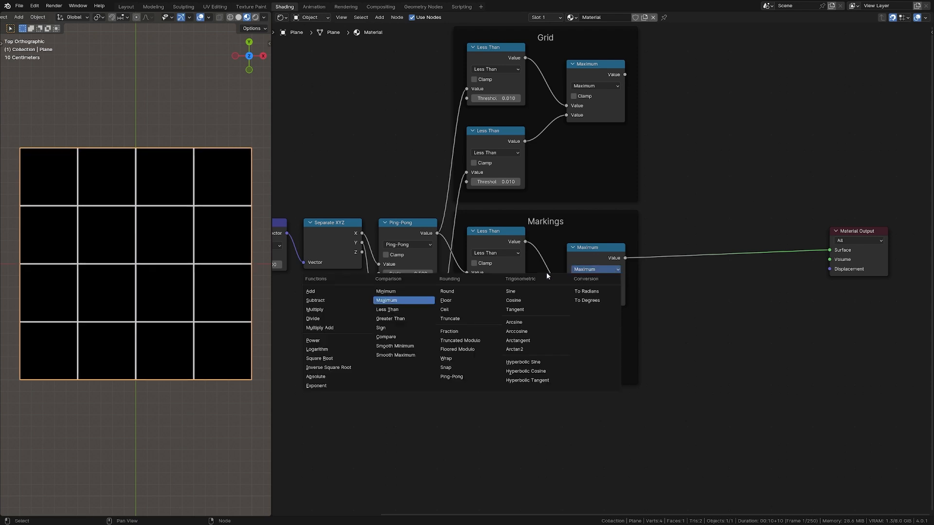
left_click(410, 290)
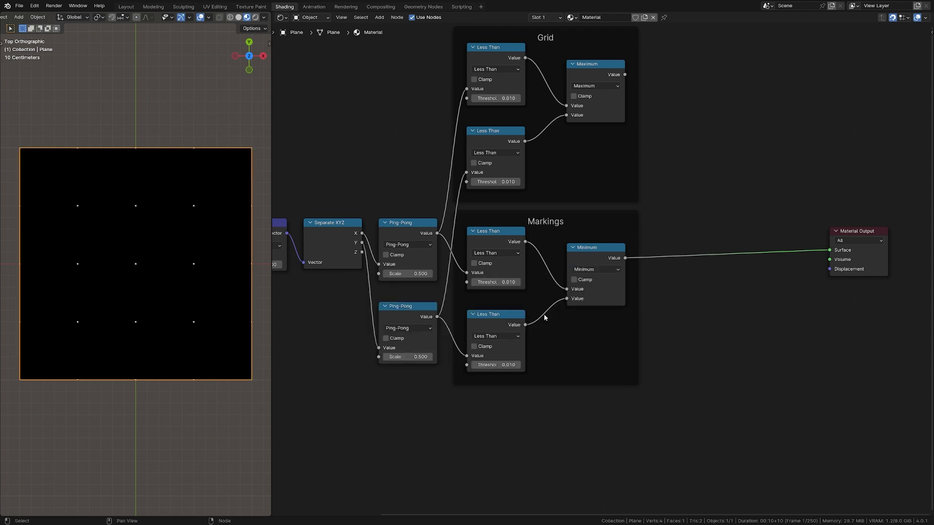
Step: Set the thresholds of both Markings Less Than nodes to 0.12
double_click(512, 283)
type("0.12")
key("Return")
double_click(501, 365)
type("0.12")
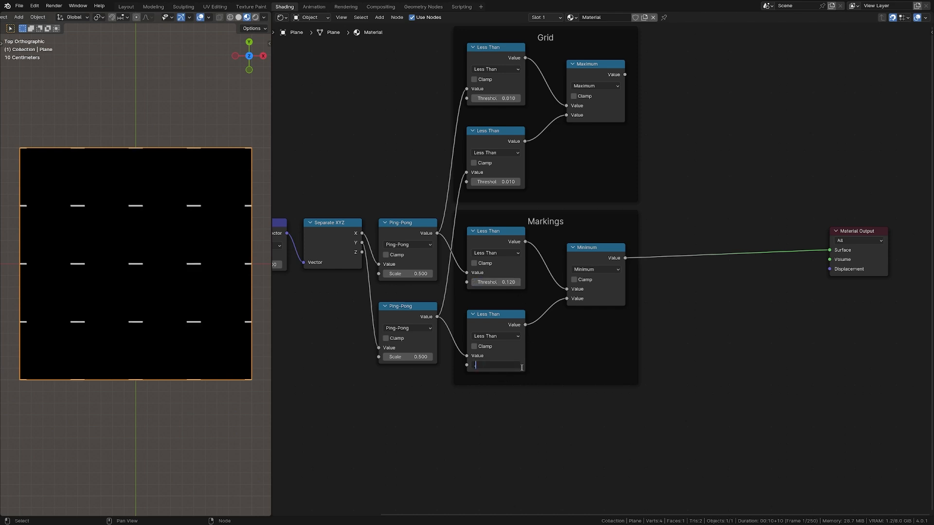
key("Return")
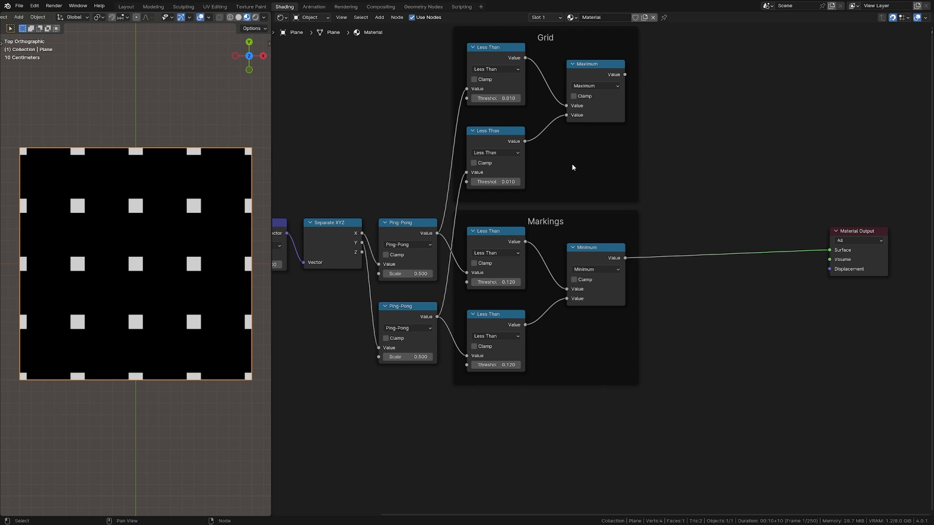
Step: Duplicate the Grid's two Less Than nodes and Maximum node again, placing the copies below the existing nodes in the Markings frame
left_click(507, 57)
left_click(491, 131, "shift")
left_click(589, 69, "shift")
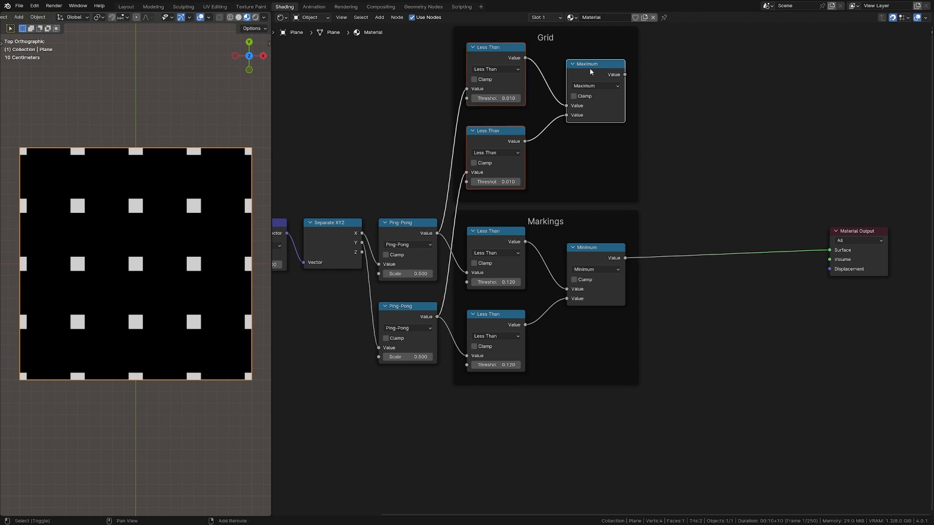
key("shift+d")
left_click(675, 354)
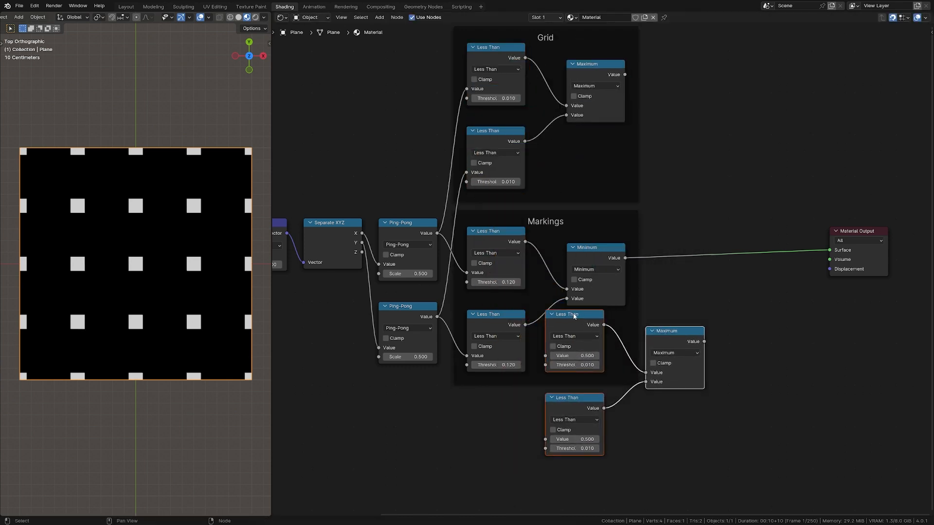
left_click_drag(573, 325, 490, 383)
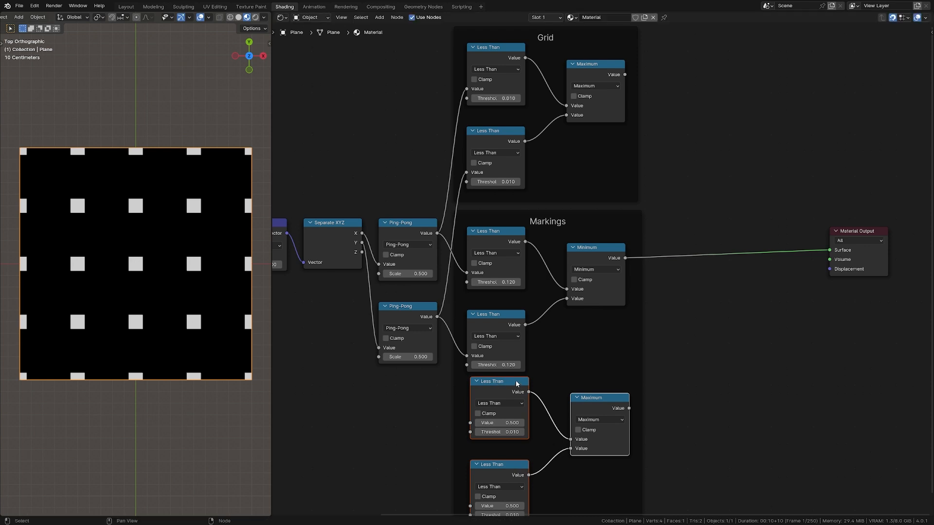
scroll(667, 296, "down", 3, "shift")
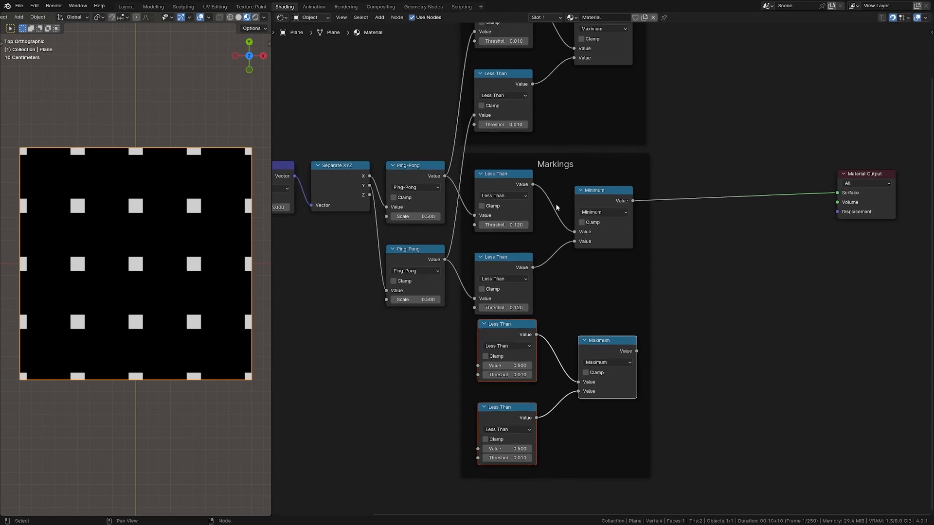
Step: Connect the two Ping-Pong outputs to the values of the new Less Than nodes and preview their Maximum node
left_click_drag(444, 176, 477, 365)
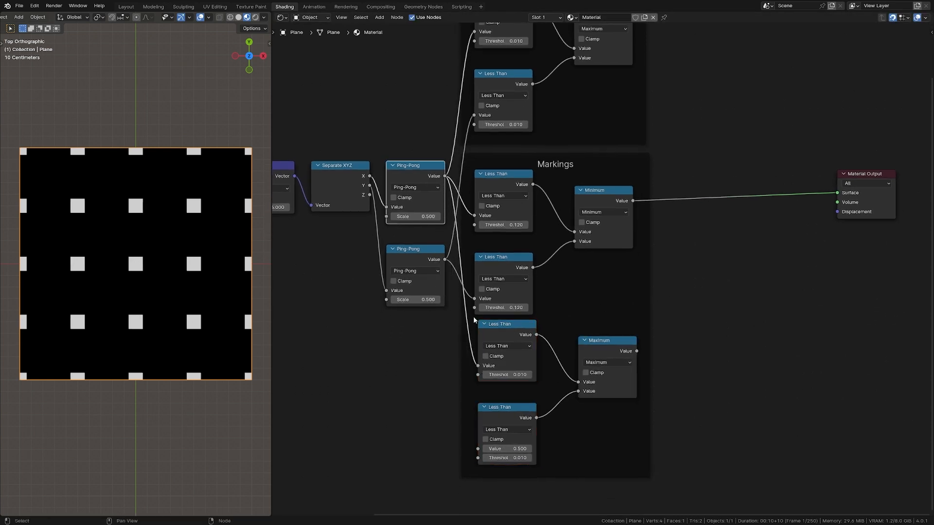
left_click_drag(444, 260, 478, 448)
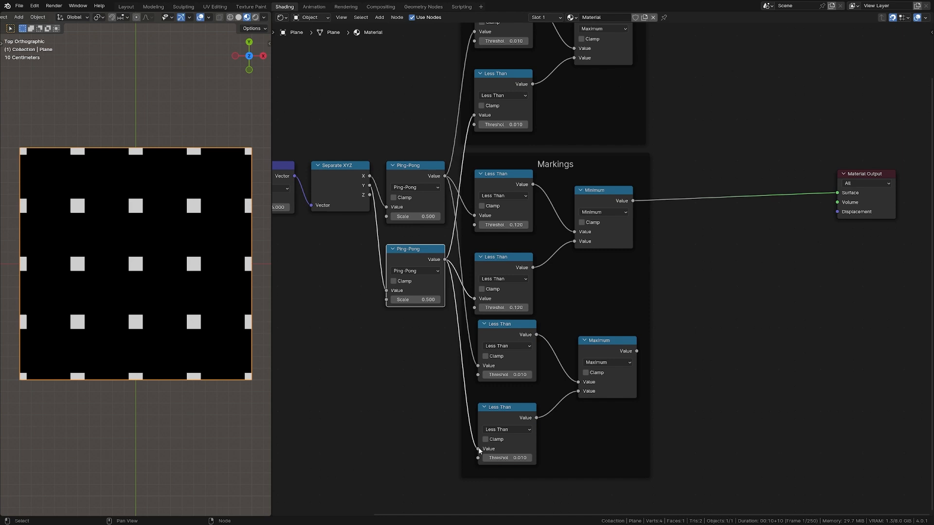
left_click(605, 343, "ctrl+shift")
Step: Set the thresholds of the two newly duplicated Less Than nodes to 0.03
left_click(506, 374)
type(".0")
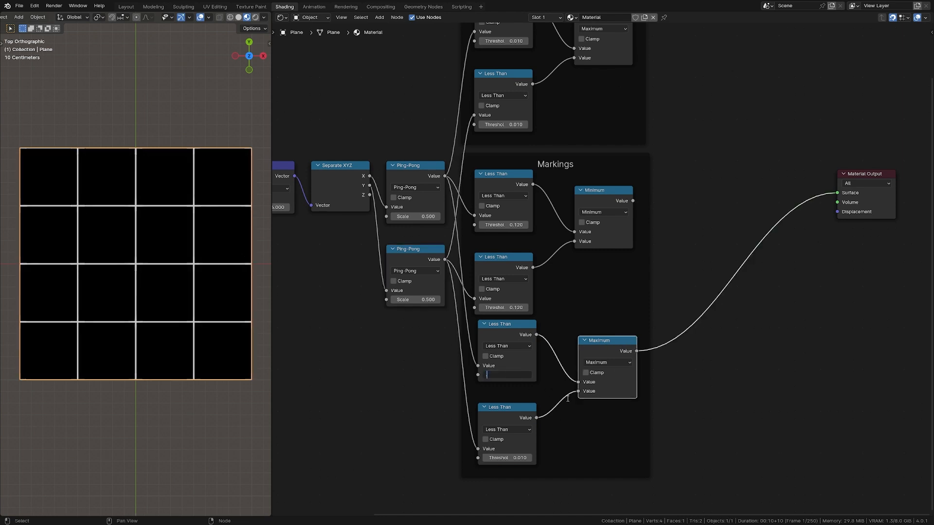
type("3")
key("Return")
left_click(513, 458)
type(".")
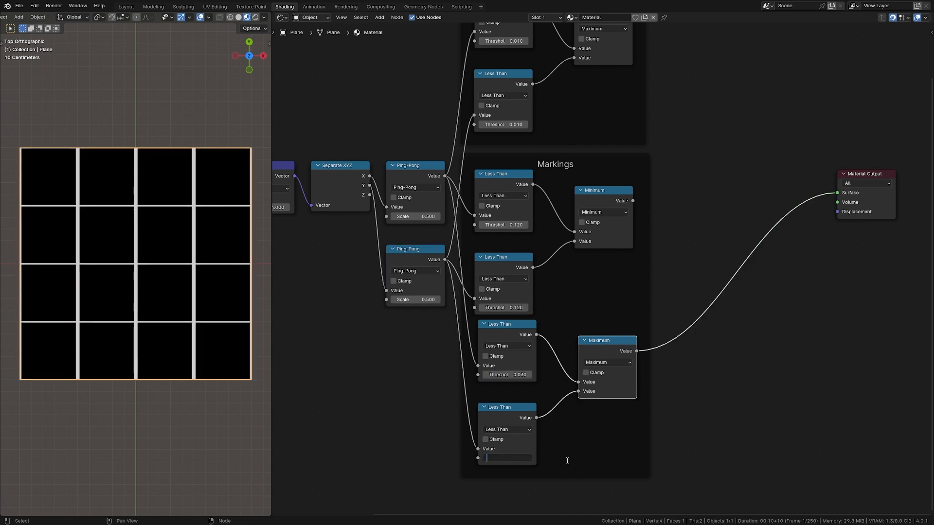
type("03")
key("Return")
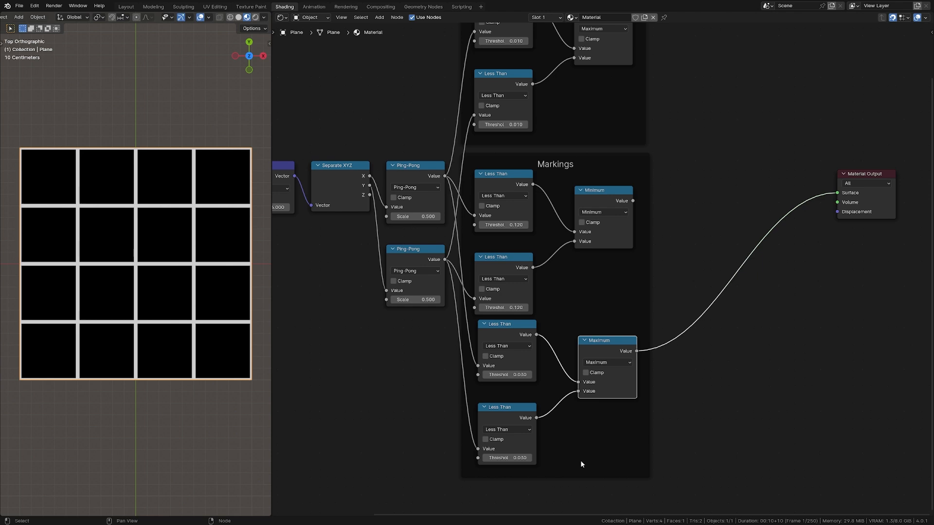
Step: Duplicate the Markings Minimum node and combine the original Minimum output with the Markings Maximum output in it, previewing the result
left_click(603, 196, "ctrl+shift")
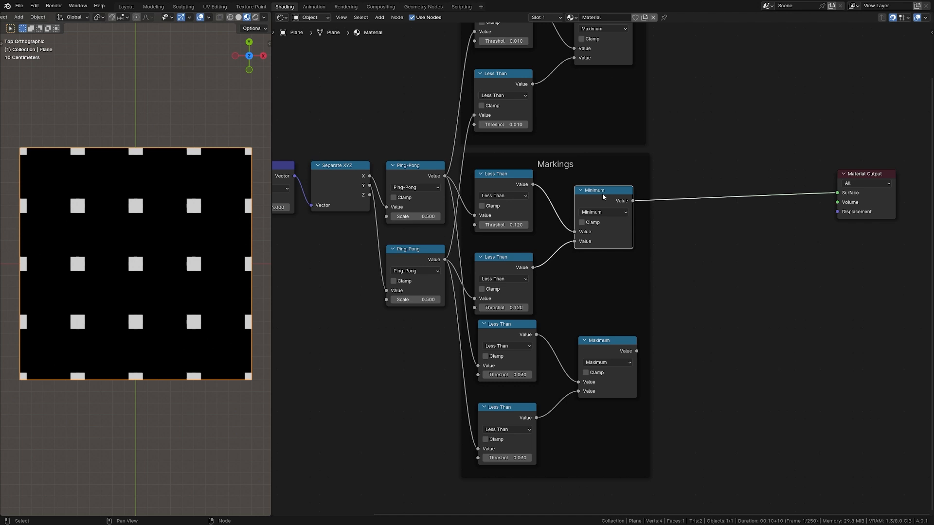
left_click(610, 346, "ctrl+shift")
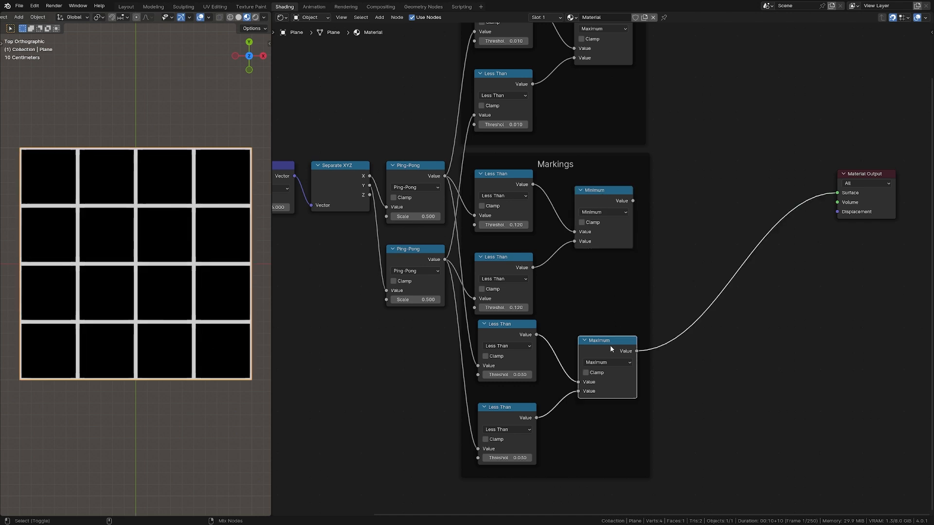
left_click(605, 199)
key("shift+d")
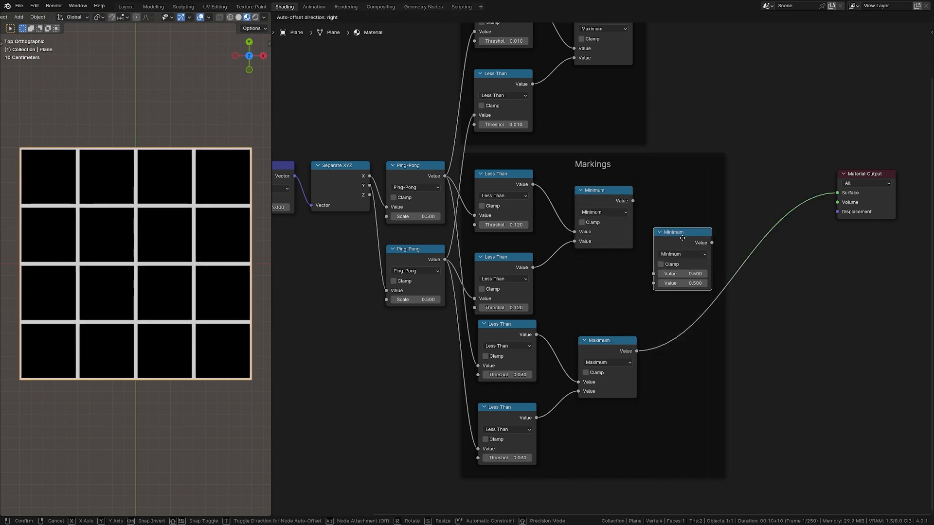
left_click(687, 234)
left_click(687, 234, "ctrl+shift")
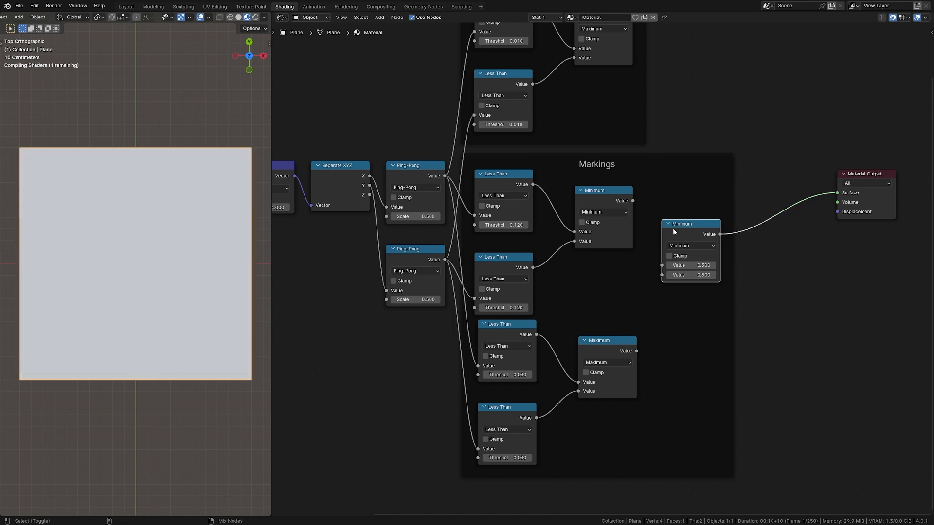
left_click_drag(632, 201, 662, 266)
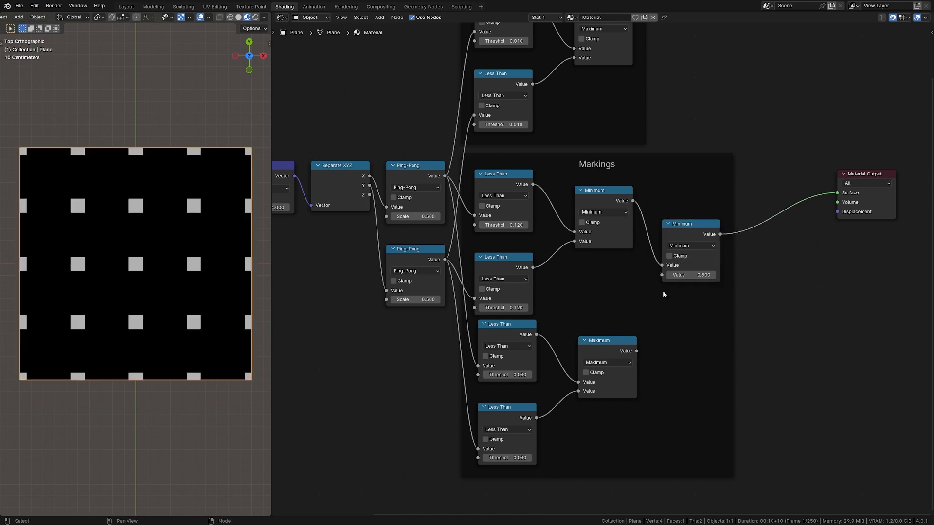
left_click_drag(636, 351, 662, 275)
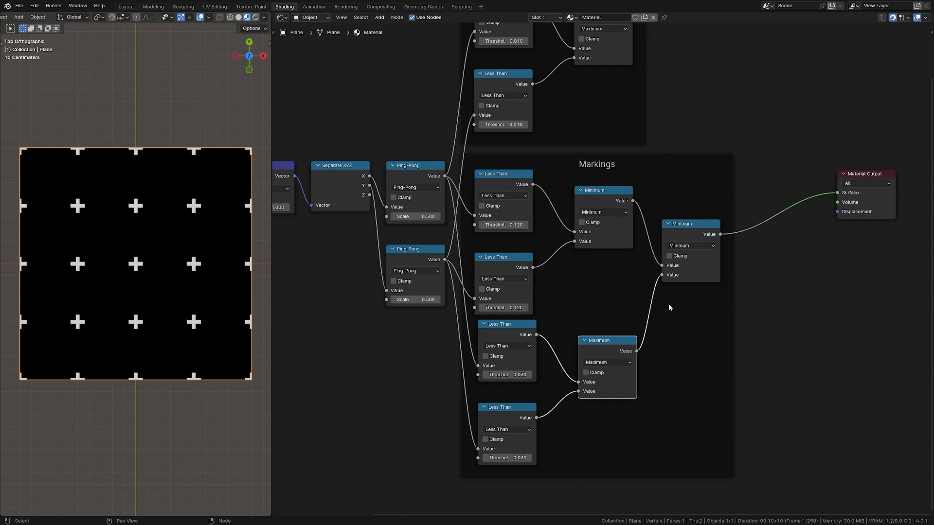
Step: Try different thresholds on the Markings Less Than nodes to test the cross size and thickness, restoring the previous values each time
left_click_drag(515, 225, 554, 224, "shift")
key("Escape")
left_click_drag(513, 308, 536, 307, "shift")
key("Escape")
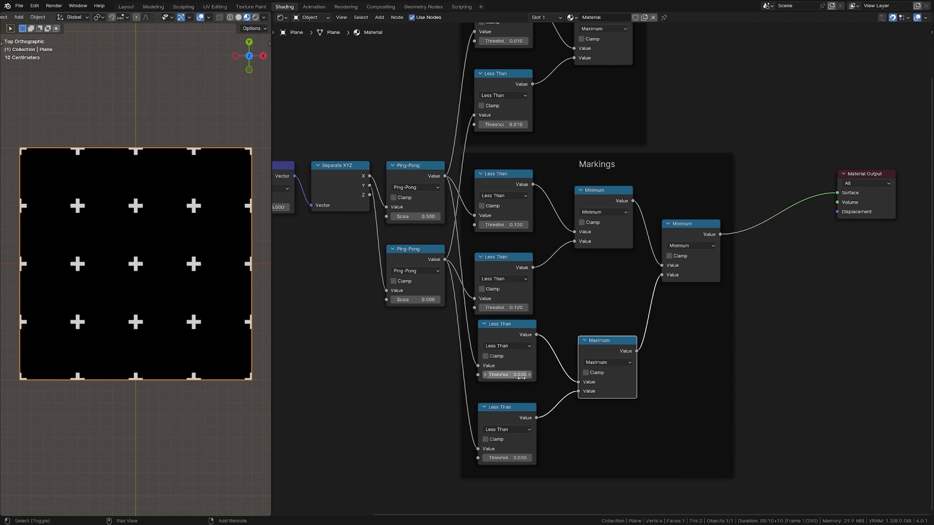
left_click_drag(511, 374, 491, 374, "shift")
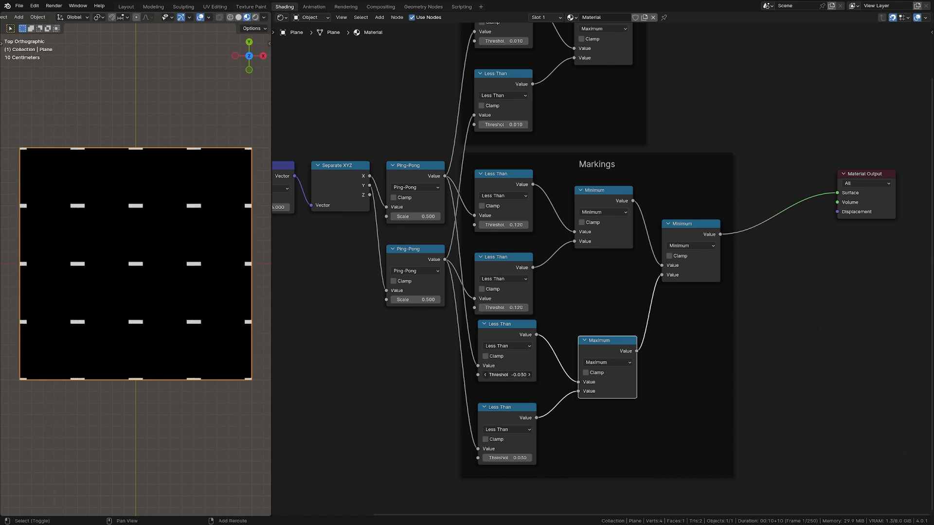
key("Escape")
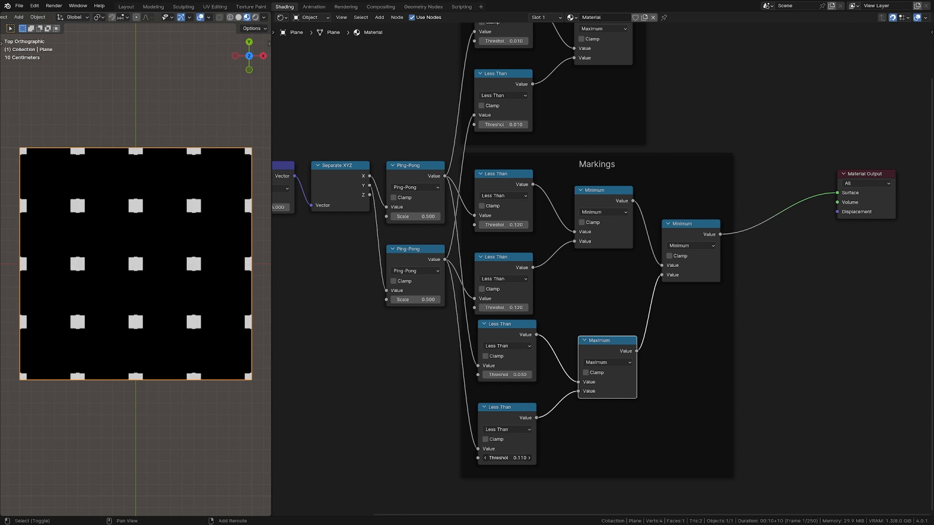
left_click_drag(515, 375, 544, 378, "shift")
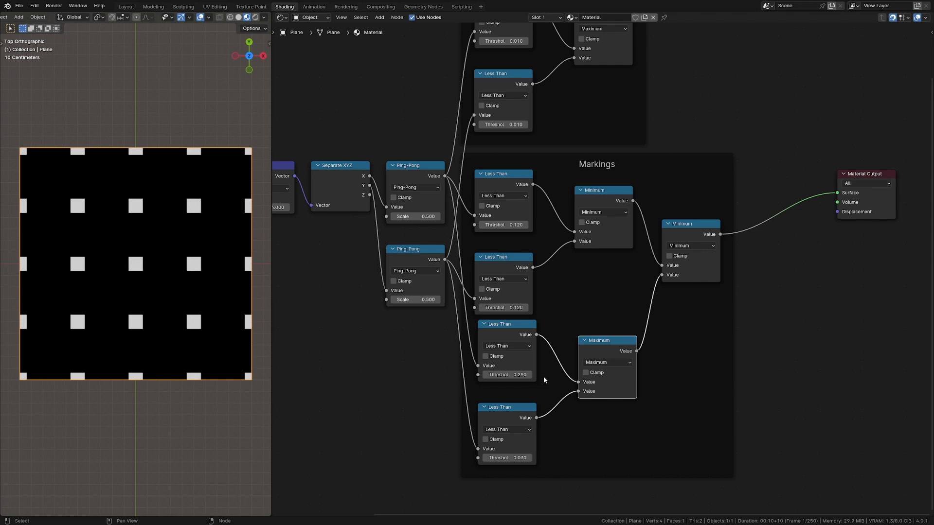
key("ctrl+z")
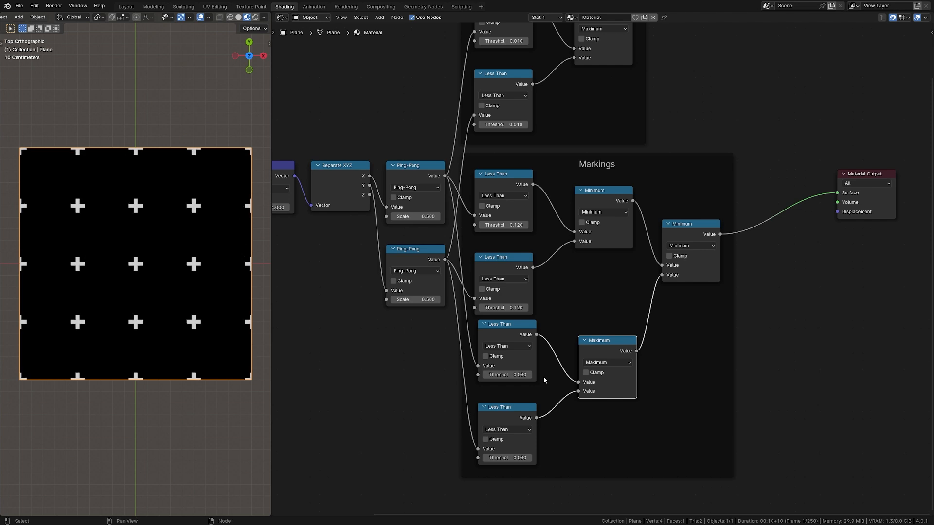
Step: Preview the Grid Maximum node and combine its output with the final Markings Minimum output in a new Maximum math node feeding the Material Output
middle_click_drag(733, 294, 662, 361)
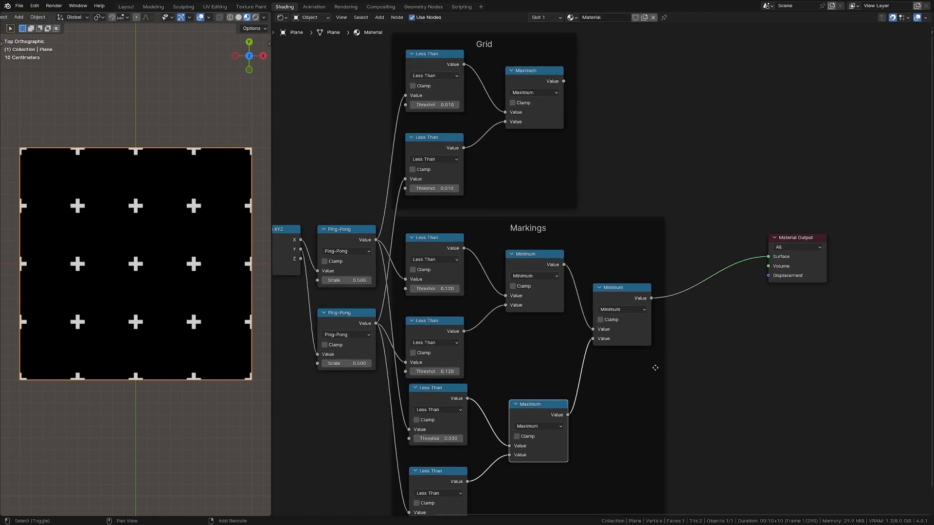
left_click(537, 82, "ctrl+shift")
key("shift+a")
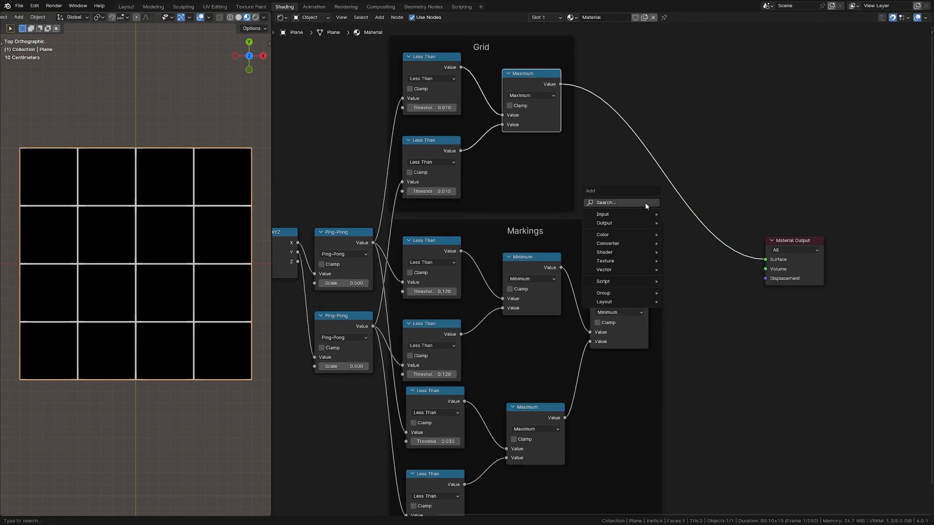
type("math")
key("Return")
left_click(577, 161)
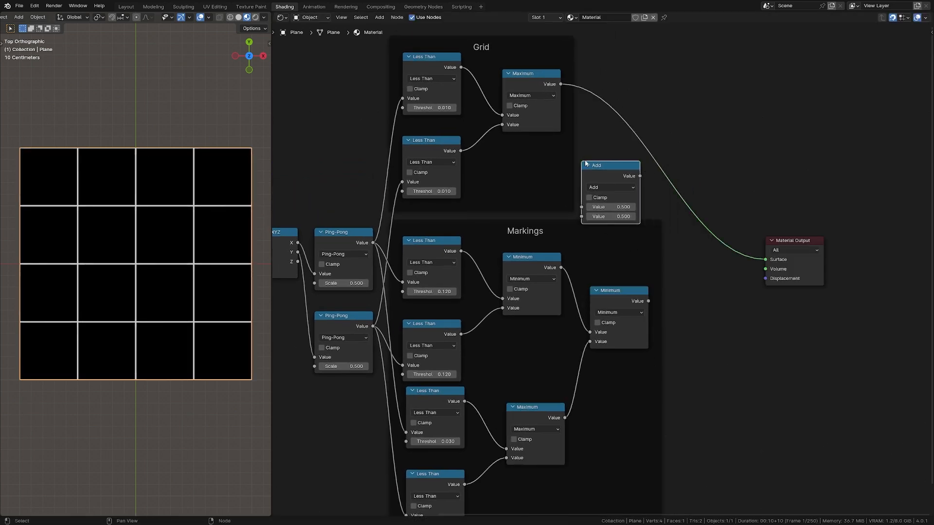
left_click(625, 188)
left_click(408, 218)
left_click_drag(612, 165, 715, 164)
left_click_drag(648, 301, 681, 216)
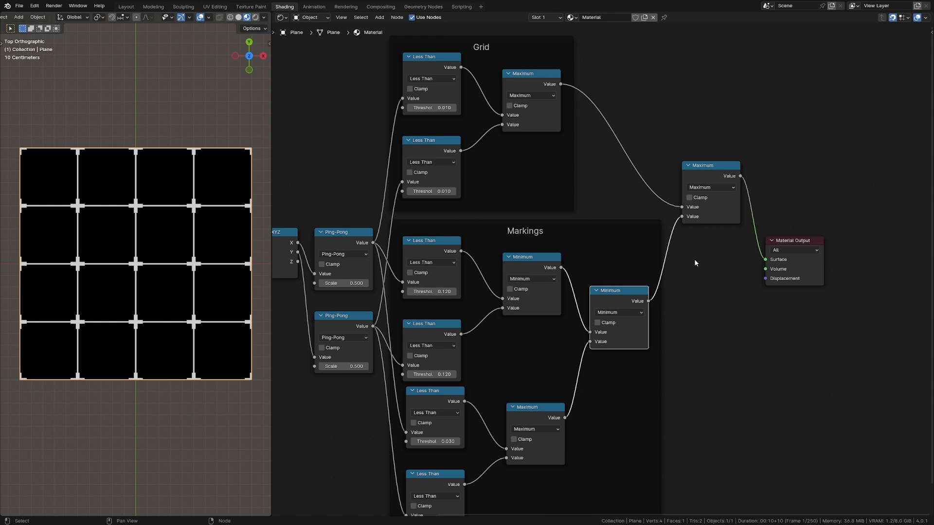
Step: Preview the Grid Maximum and the final Markings Minimum separately, and return to previewing the combined Maximum node
left_click(545, 79, "ctrl+shift")
left_click(616, 294, "ctrl+shift")
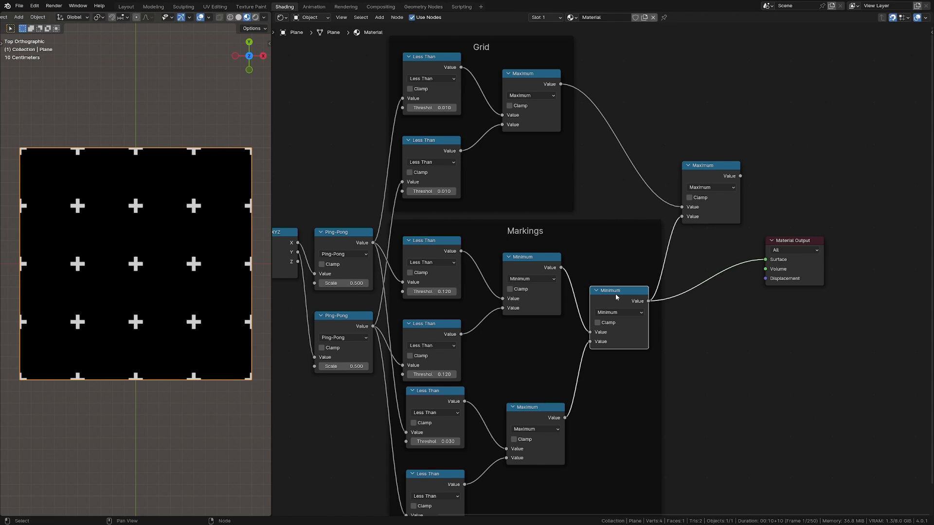
middle_click_drag(479, 355, 671, 336)
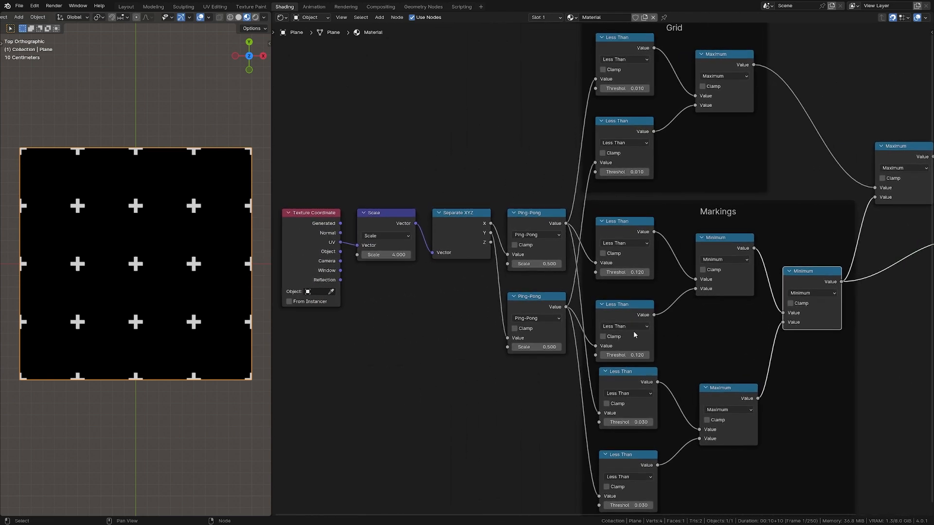
left_click(889, 161, "ctrl+shift")
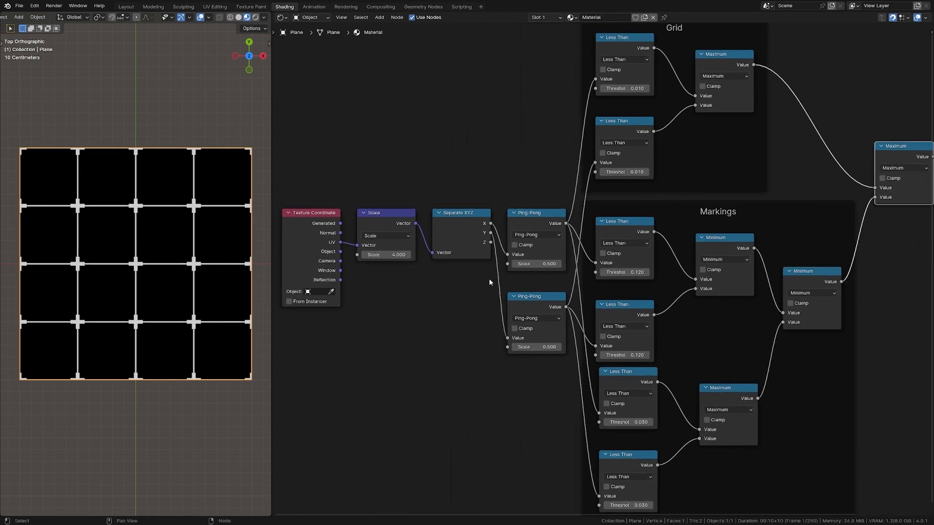
Step: Increase the scale of the UV coordinates' Scale node to 6.060
left_click_drag(390, 254, 435, 253)
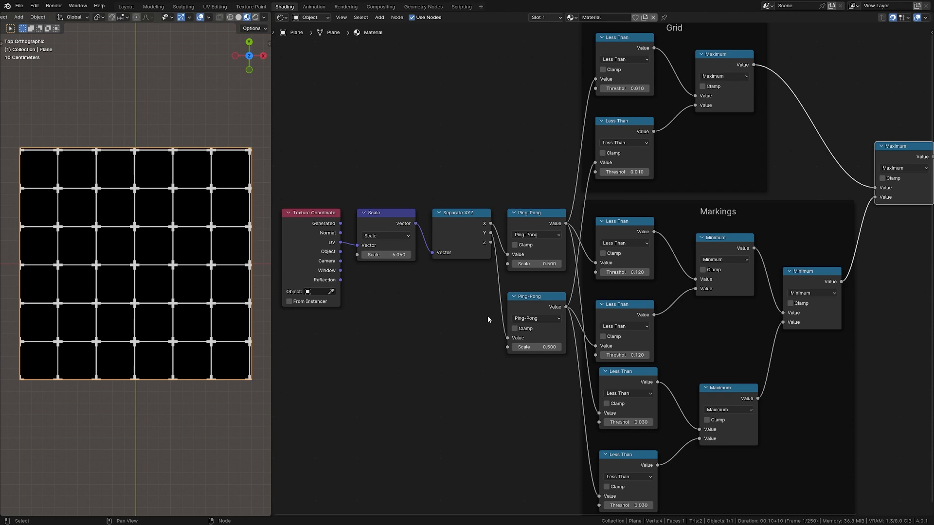
key("ctrl")
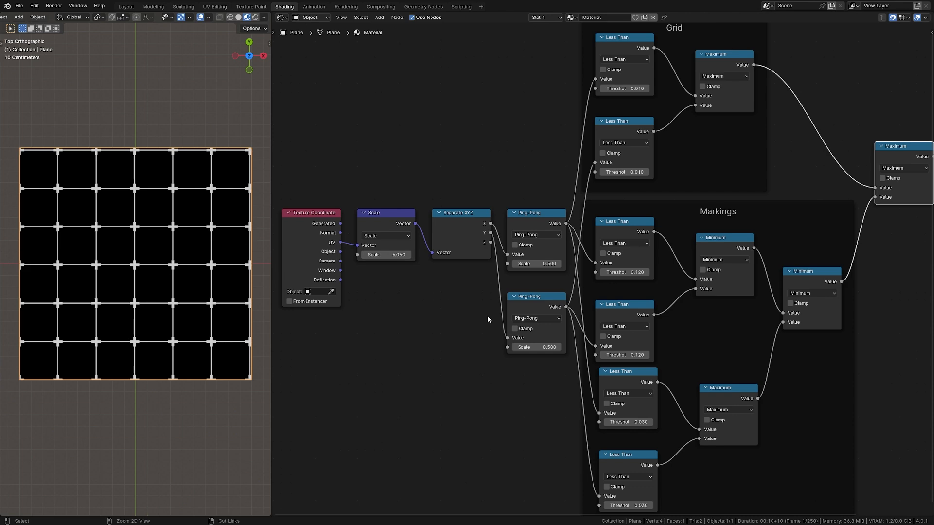